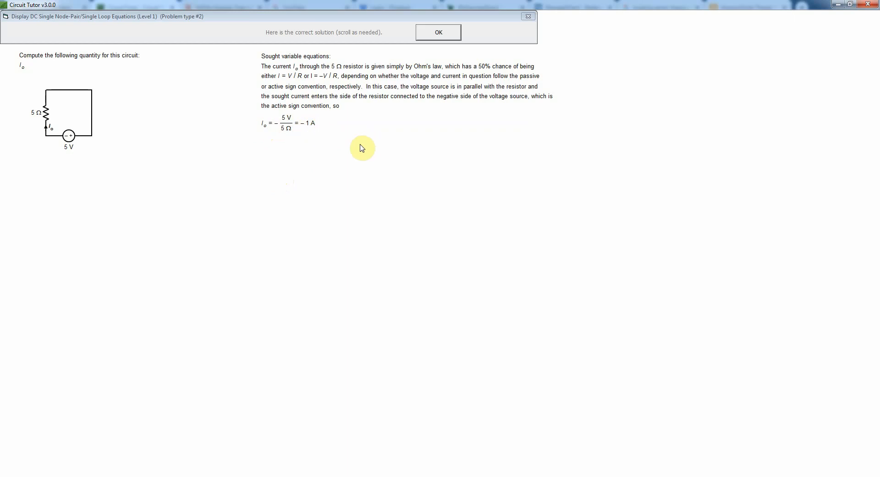
Step: Close the displayed solution and start an Easy level problem of type 1
{"action": "left_click", "coordinate": [443, 32]}
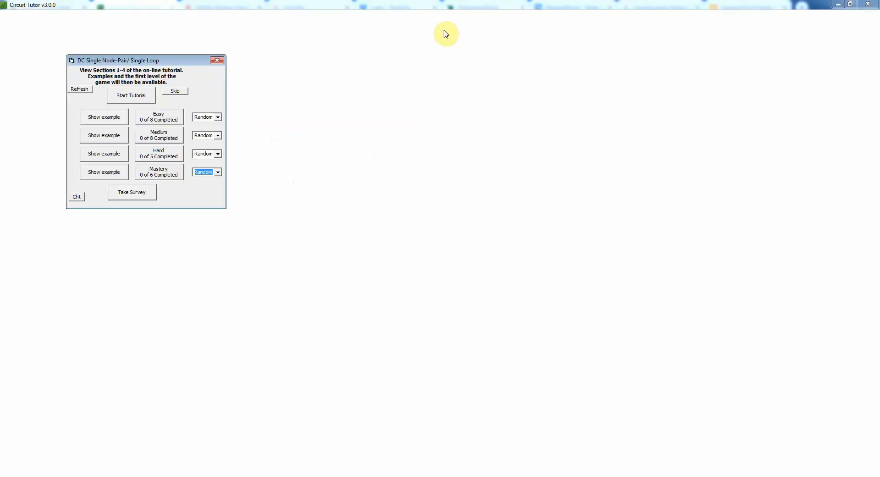
{"action": "left_click", "coordinate": [219, 119]}
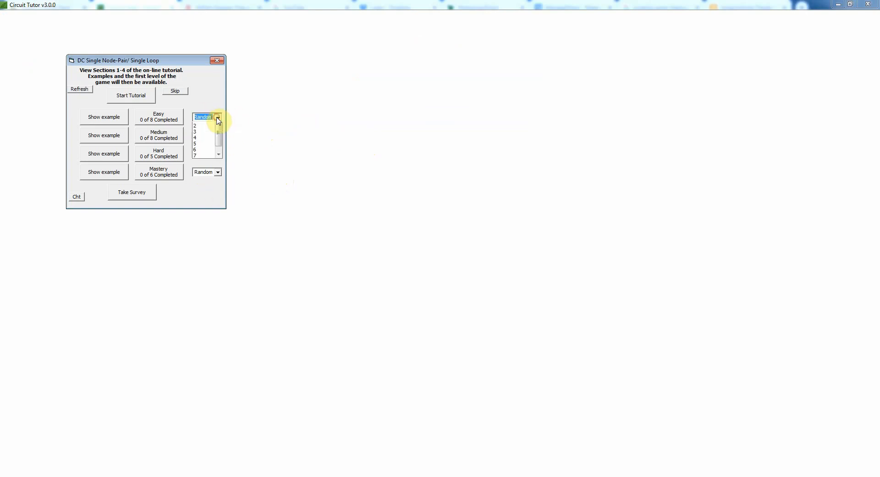
{"action": "left_click", "coordinate": [202, 133]}
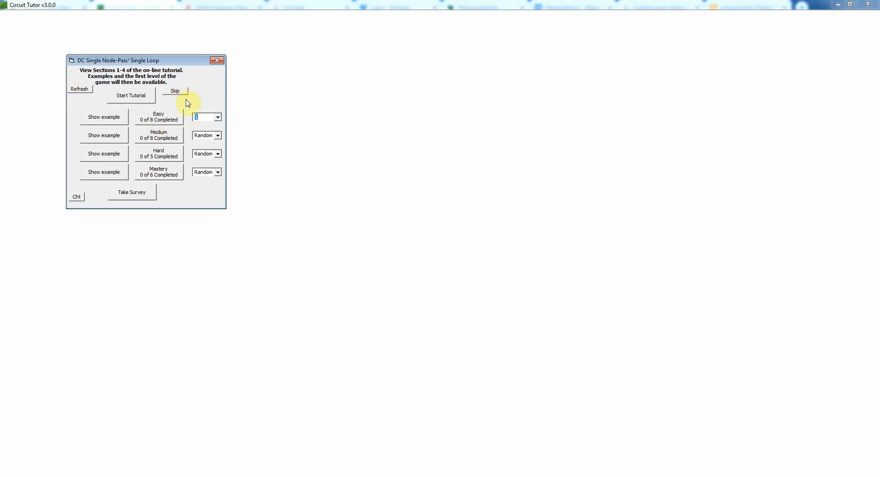
{"action": "left_click", "coordinate": [165, 119]}
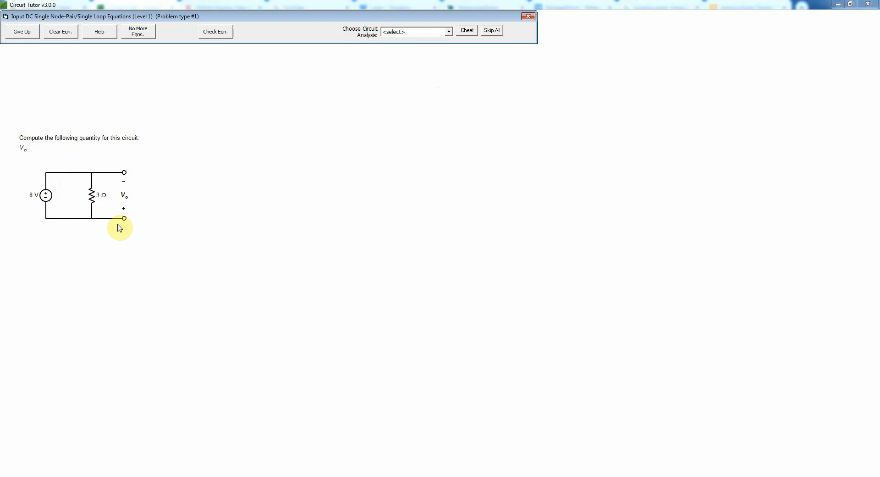
Step: Choose Single Node-Pair as the circuit analysis and Sought Branch Voltage as the equation type
{"action": "left_click", "coordinate": [449, 33]}
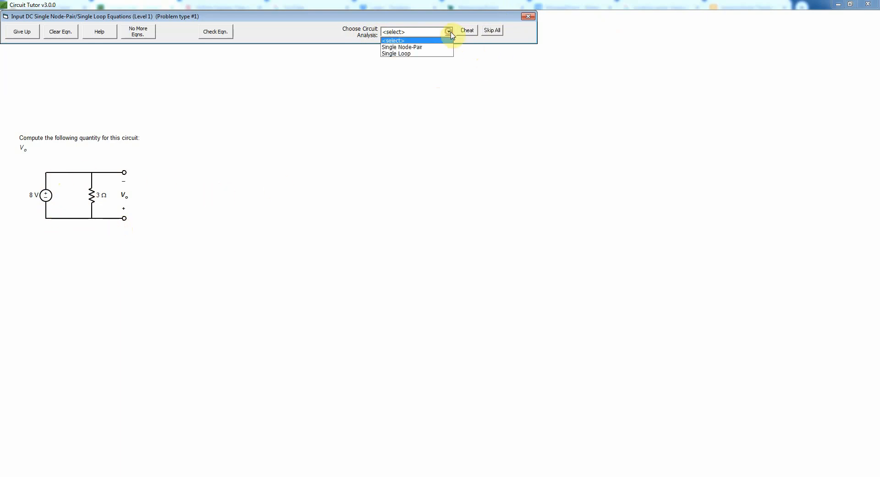
{"action": "left_click", "coordinate": [422, 48]}
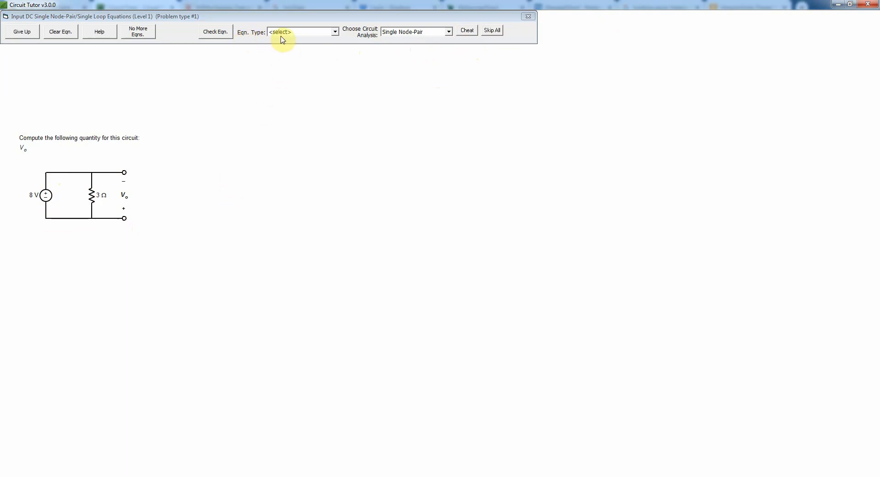
{"action": "left_click", "coordinate": [336, 32]}
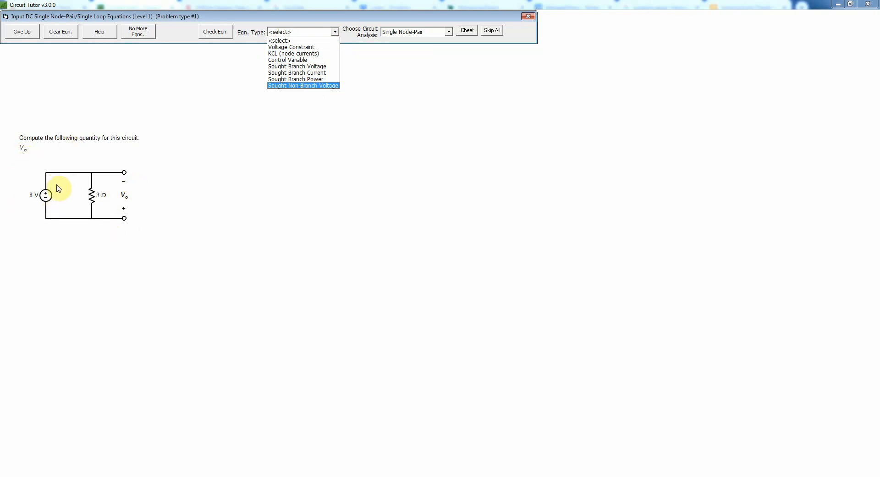
{"action": "left_click", "coordinate": [306, 67]}
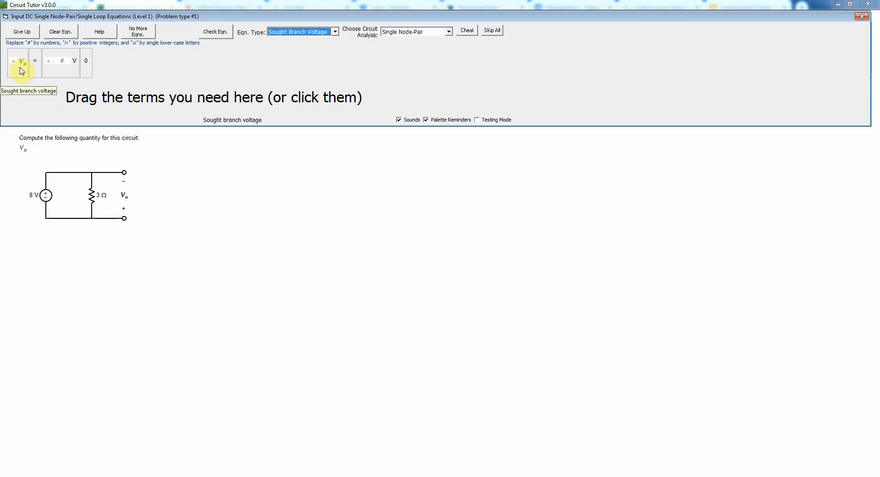
Step: Build the equation Vo = − 8 V from the sought voltage, equals sign and constant voltage source terms
{"action": "left_click_drag", "start_coordinate": [22, 71], "coordinate": [24, 98]}
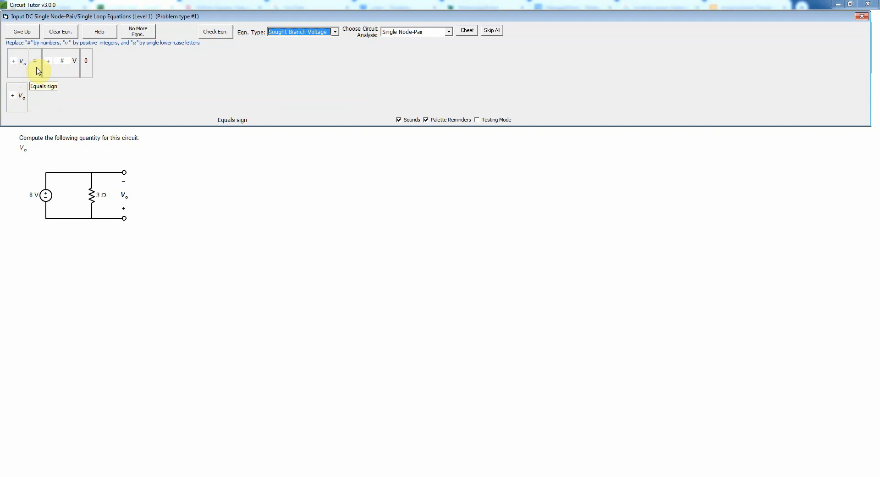
{"action": "left_click_drag", "start_coordinate": [38, 65], "coordinate": [27, 104]}
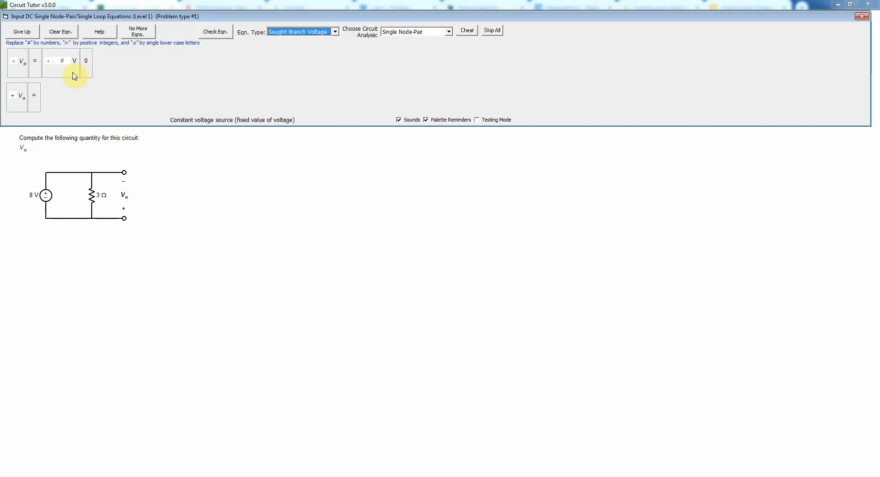
{"action": "left_click_drag", "start_coordinate": [64, 72], "coordinate": [73, 92]}
{"action": "left_click", "coordinate": [64, 95]}
{"action": "type", "text": "e"}
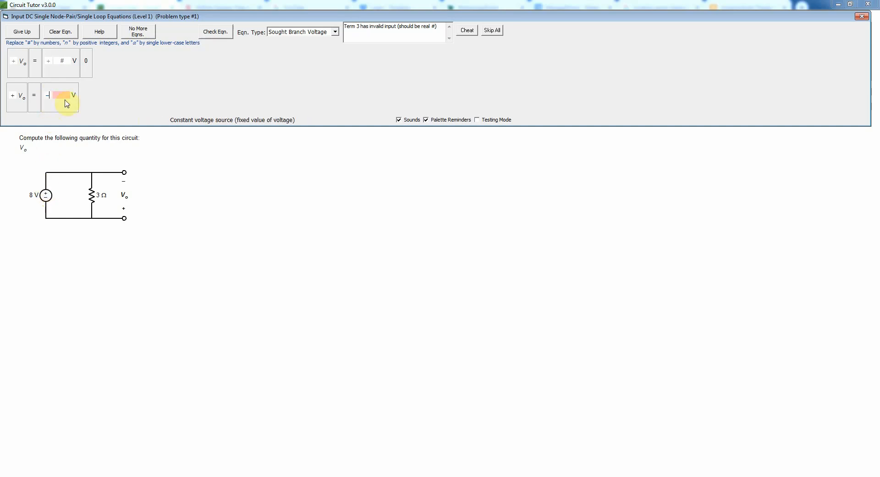
{"action": "type", "text": "8"}
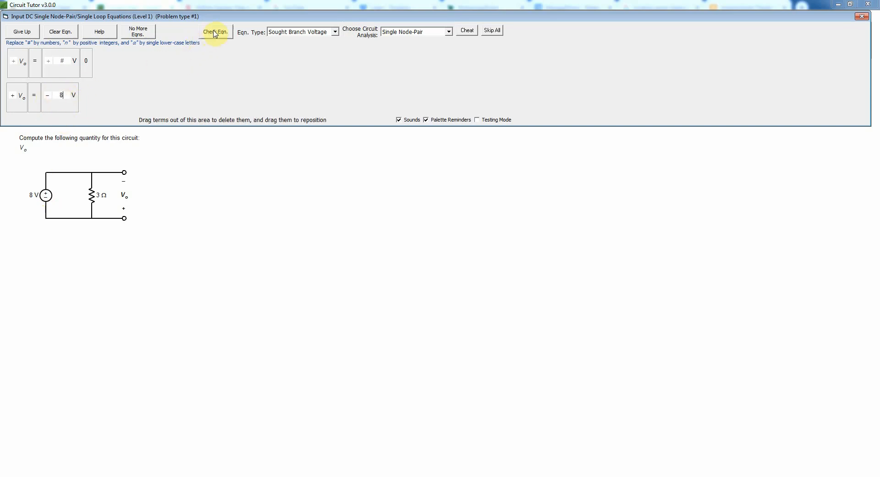
Step: Rewrite the source voltage term with a plus sign and the value -8, and check the equation
{"action": "double_click", "coordinate": [48, 95]}
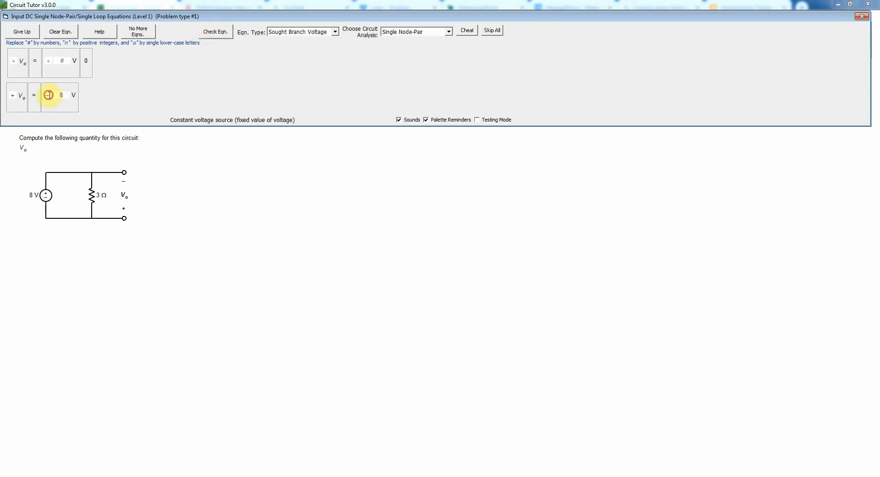
{"action": "type", "text": "+"}
{"action": "double_click", "coordinate": [63, 95]}
{"action": "type", "text": "-8"}
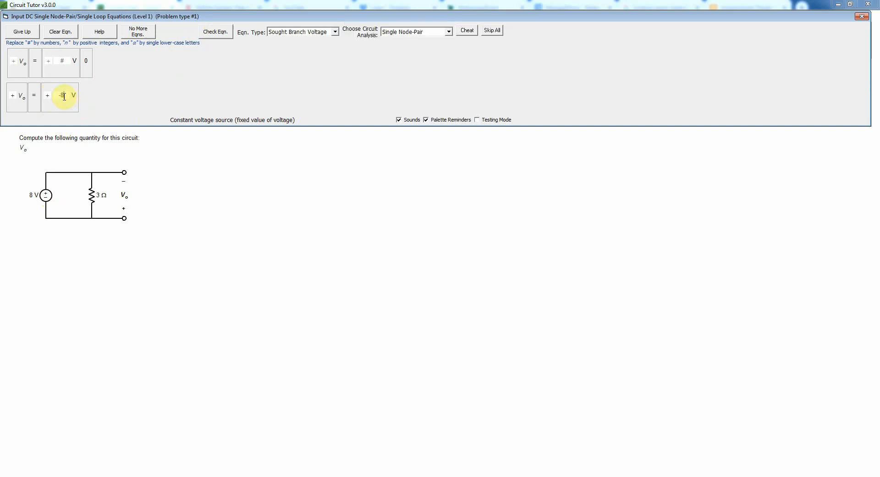
{"action": "left_click", "coordinate": [216, 35]}
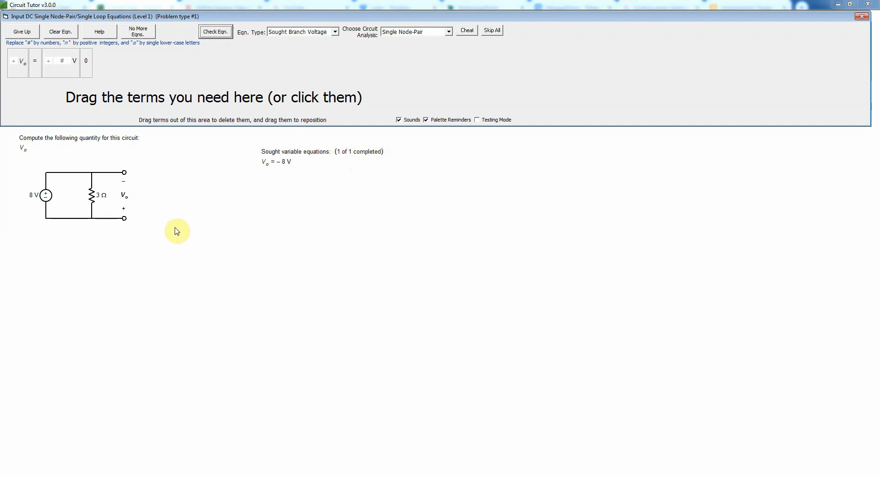
Step: Declare that no more equations are needed, and view and close the detailed explanation of the solution
{"action": "left_click", "coordinate": [142, 32]}
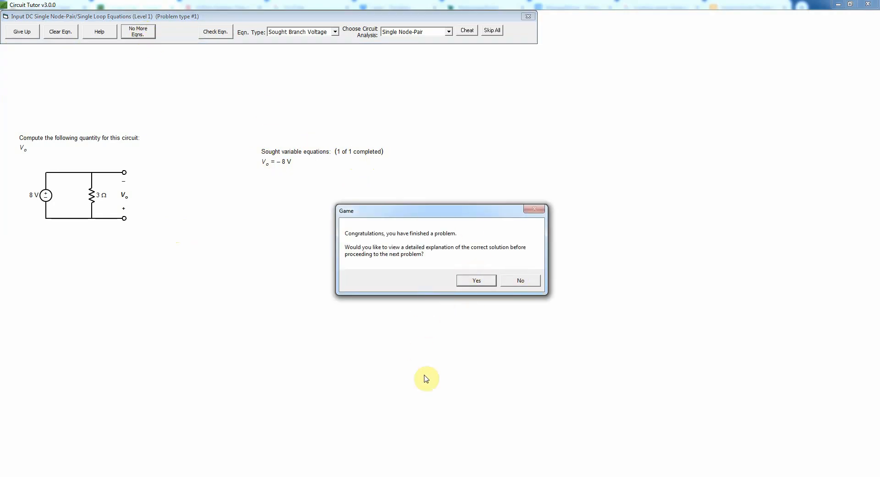
{"action": "left_click", "coordinate": [477, 281]}
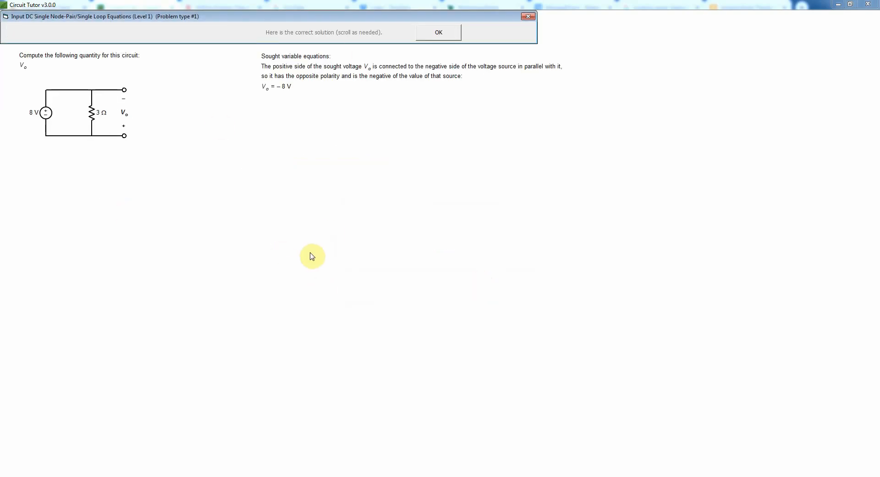
{"action": "left_click", "coordinate": [450, 33]}
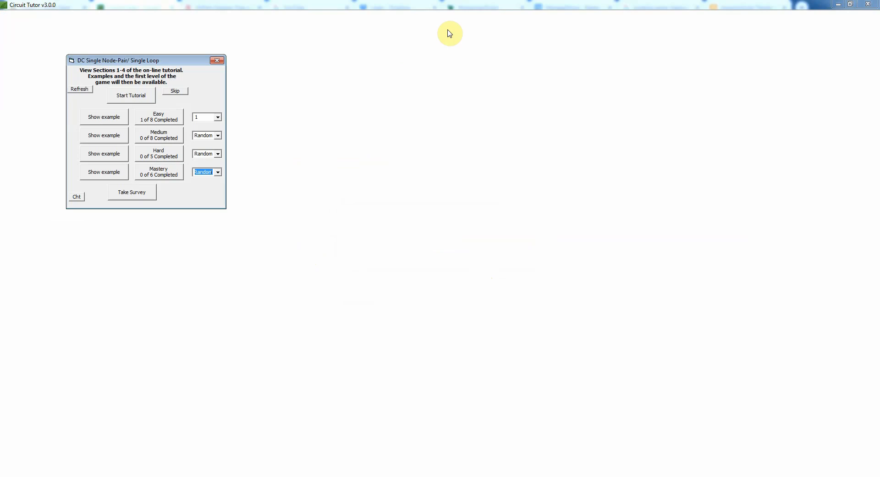
Step: Start an Easy level problem of type 2
{"action": "left_click", "coordinate": [218, 118]}
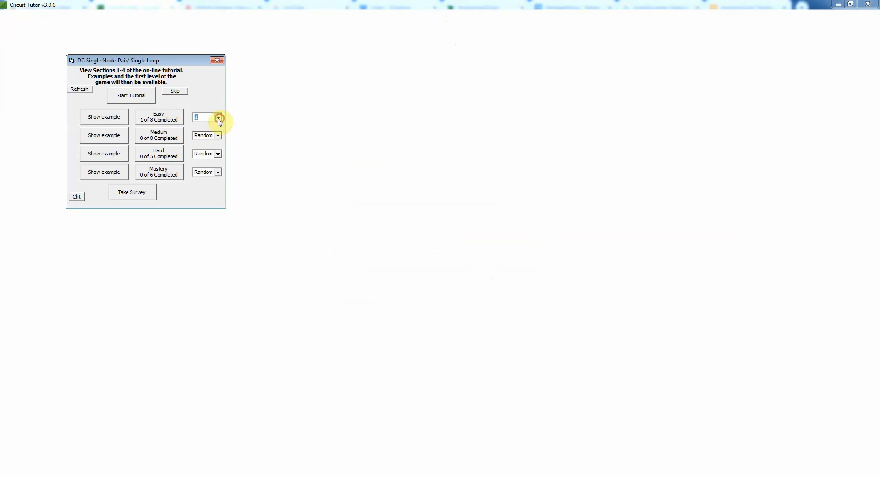
{"action": "left_click", "coordinate": [204, 130]}
{"action": "left_click", "coordinate": [173, 117]}
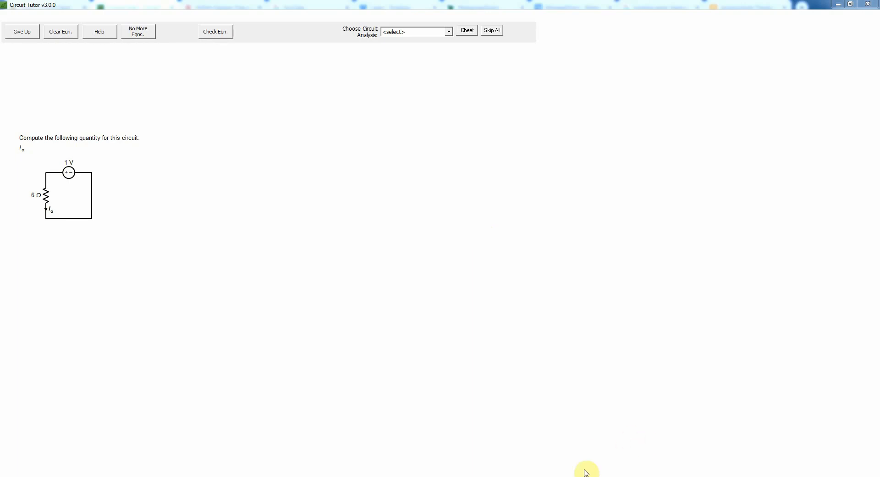
{"action": "mouse_move", "coordinate": [574, 476]}
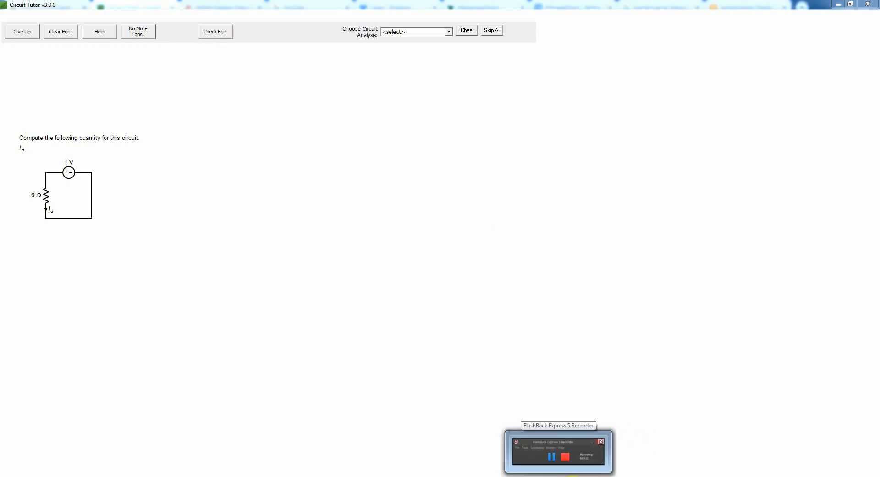
{"action": "left_click", "coordinate": [573, 476]}
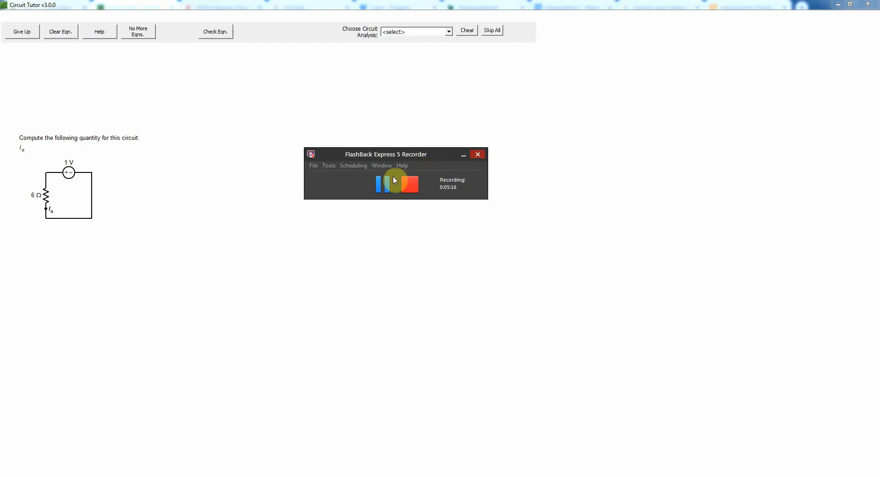
{"action": "left_click", "coordinate": [463, 156]}
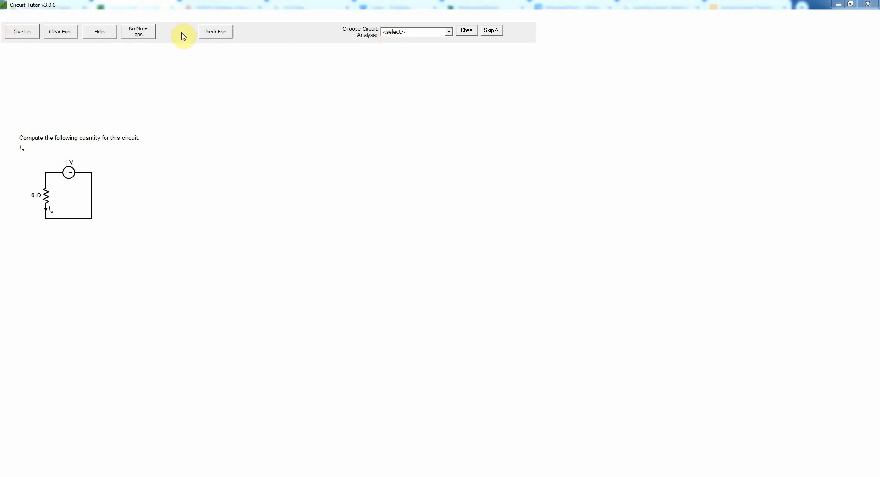
Step: Try Single Loop instead of Single Node-Pair as the analysis method for the 1 V, 6 Ω circuit
{"action": "left_click", "coordinate": [450, 32]}
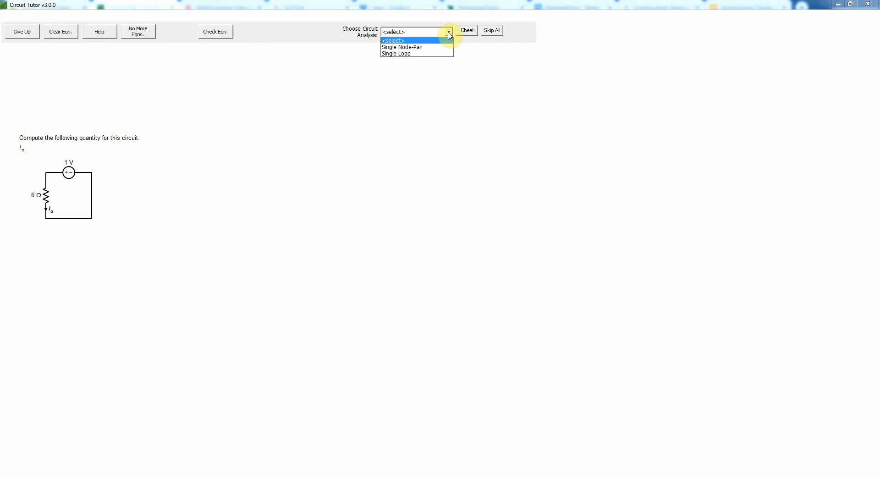
{"action": "left_click", "coordinate": [433, 48]}
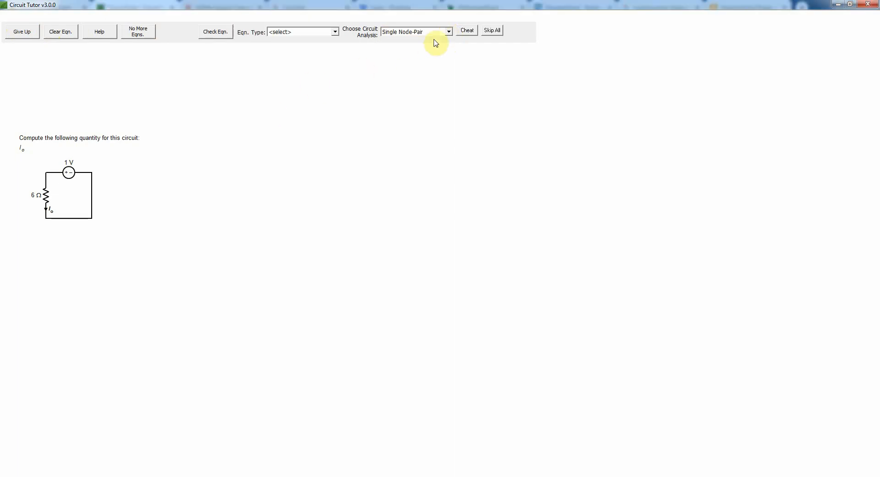
{"action": "left_click", "coordinate": [449, 33]}
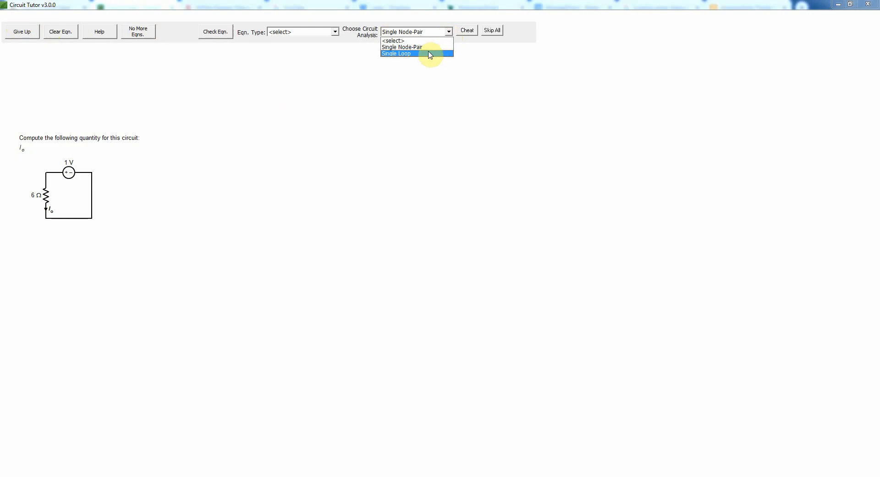
{"action": "left_click", "coordinate": [430, 54]}
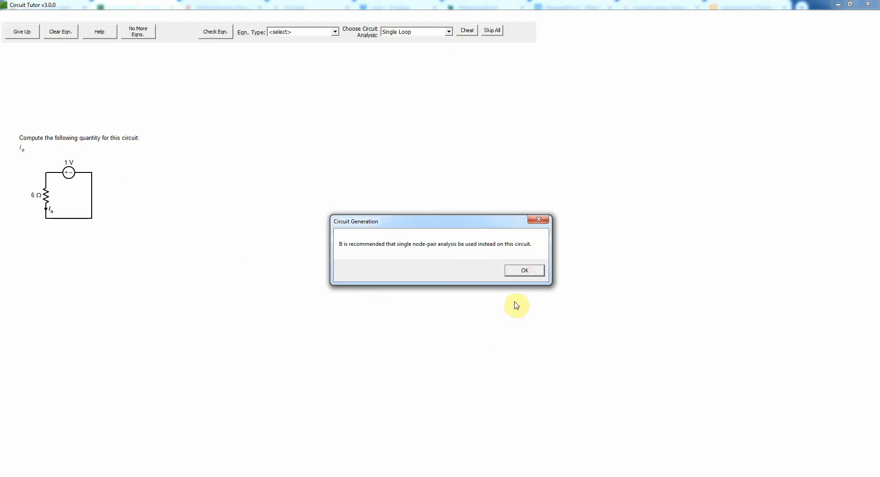
{"action": "left_click", "coordinate": [526, 272]}
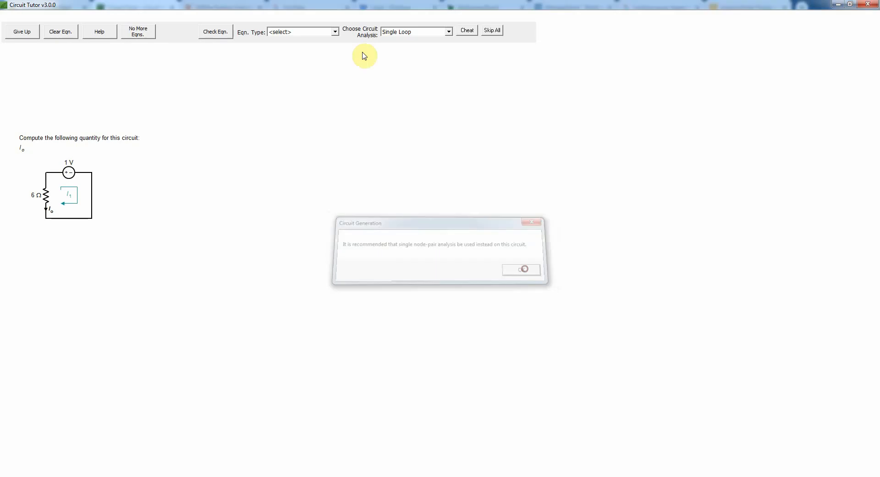
Step: Set the circuit analysis to Single Node-Pair and the equation type to Sought Branch Current
{"action": "left_click", "coordinate": [448, 32]}
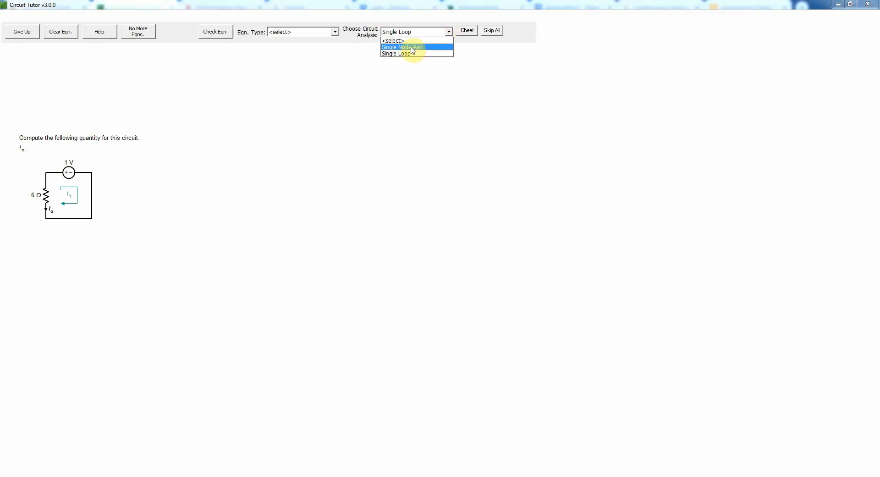
{"action": "left_click", "coordinate": [411, 47]}
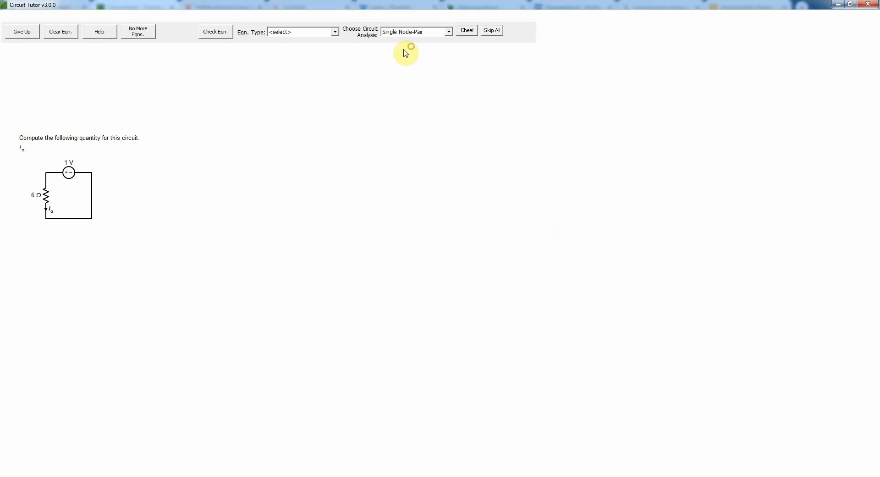
{"action": "left_click", "coordinate": [335, 32]}
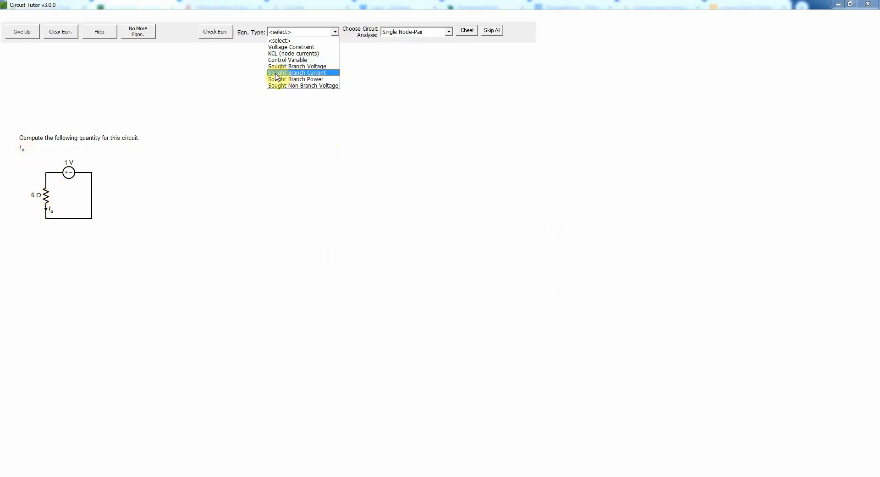
{"action": "left_click", "coordinate": [317, 73]}
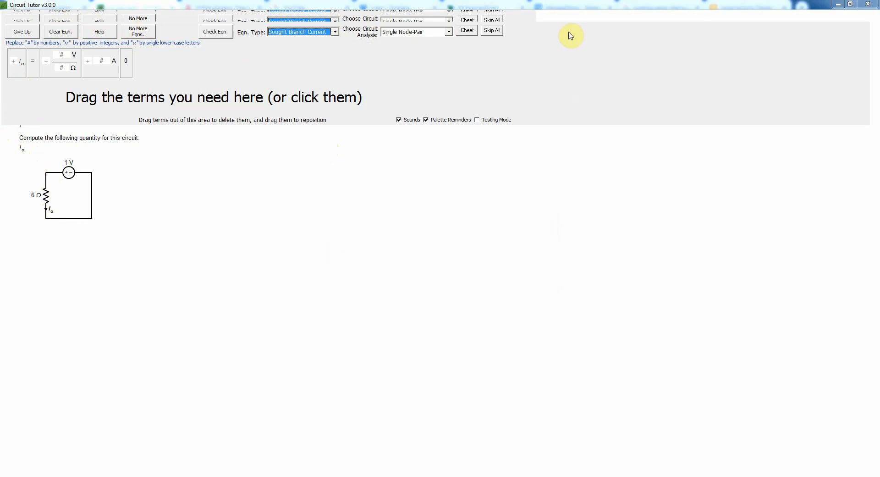
Step: Build the sought current equation Io = 1 V / 6 Ω from the available terms and check it
{"action": "left_click", "coordinate": [17, 71]}
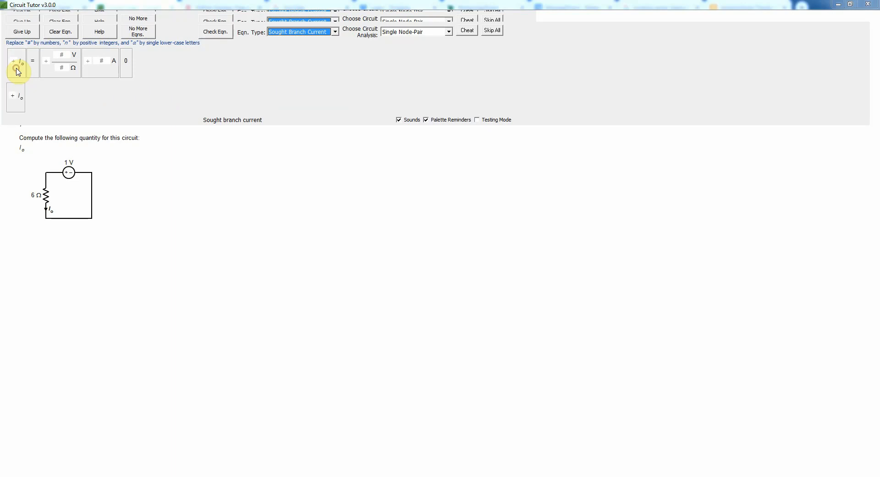
{"action": "left_click", "coordinate": [33, 61]}
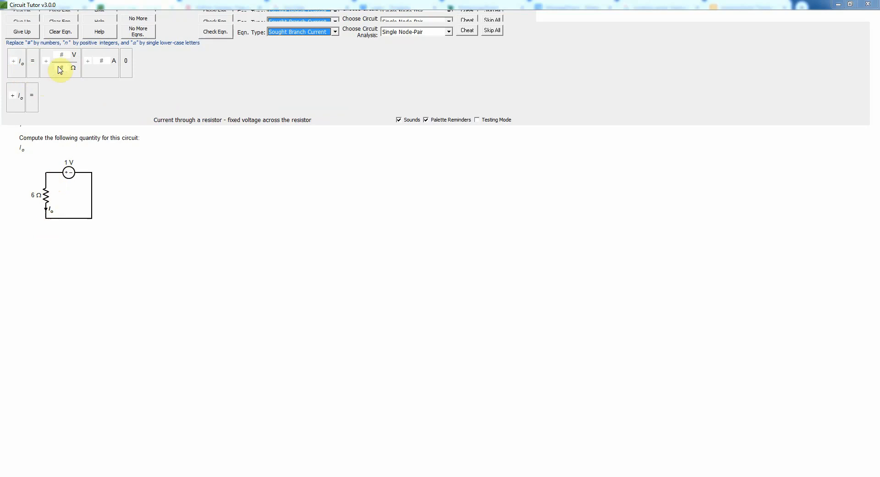
{"action": "left_click", "coordinate": [72, 76]}
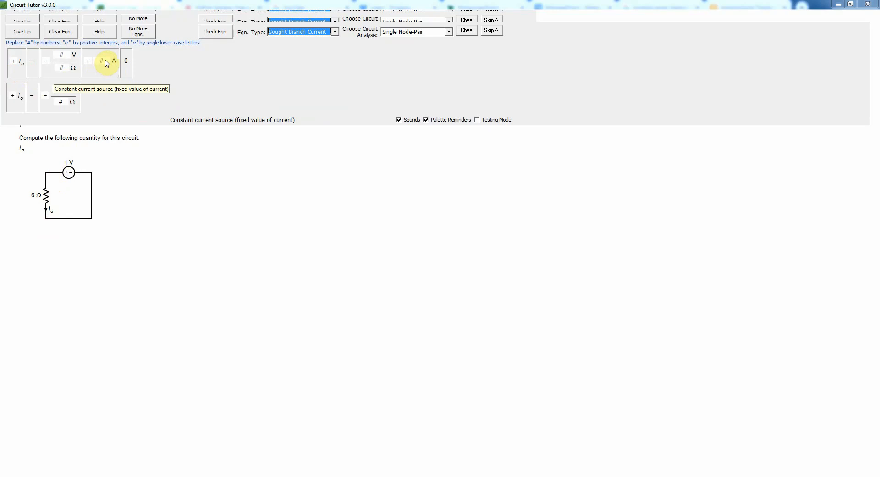
{"action": "left_click", "coordinate": [64, 89]}
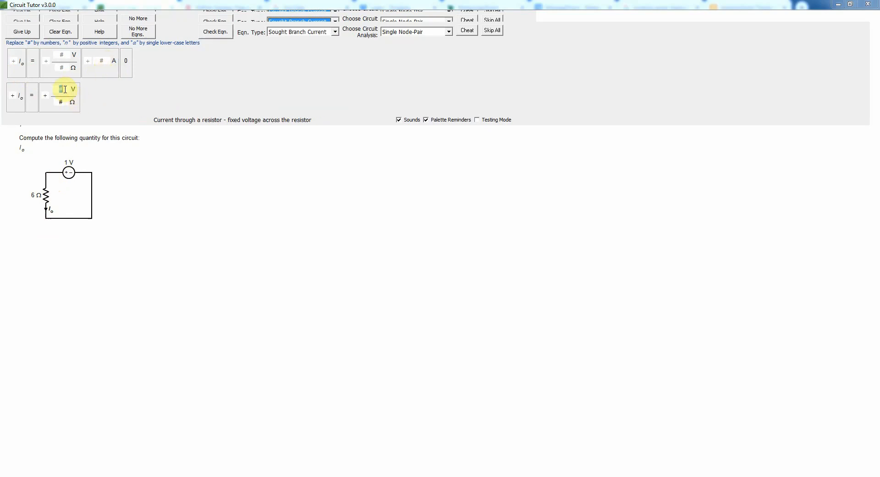
{"action": "type", "text": "1"}
{"action": "left_click", "coordinate": [64, 100]}
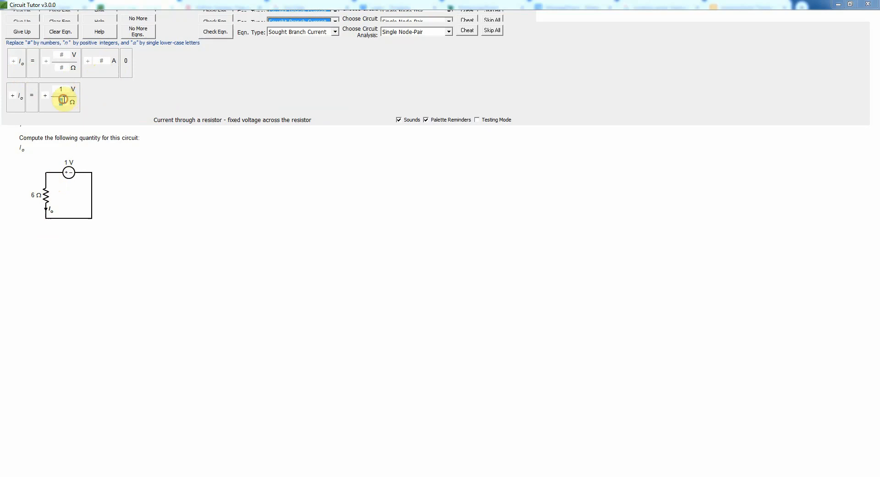
{"action": "type", "text": "6"}
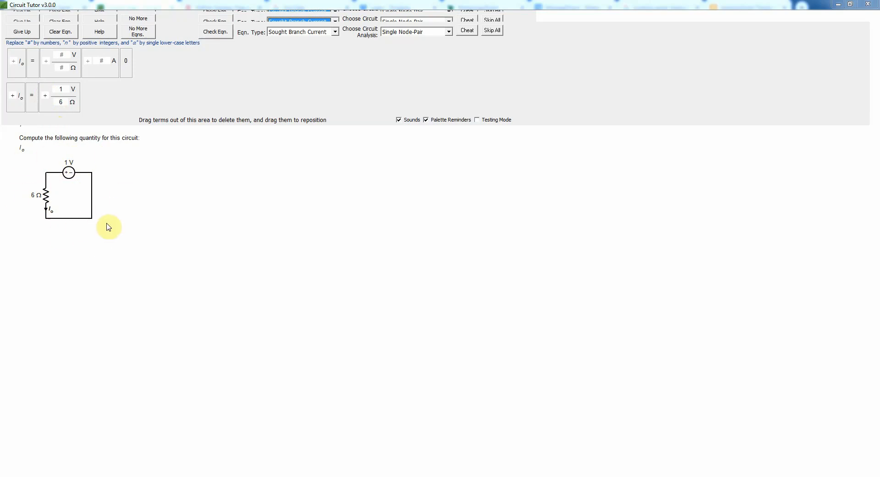
{"action": "left_click", "coordinate": [215, 33]}
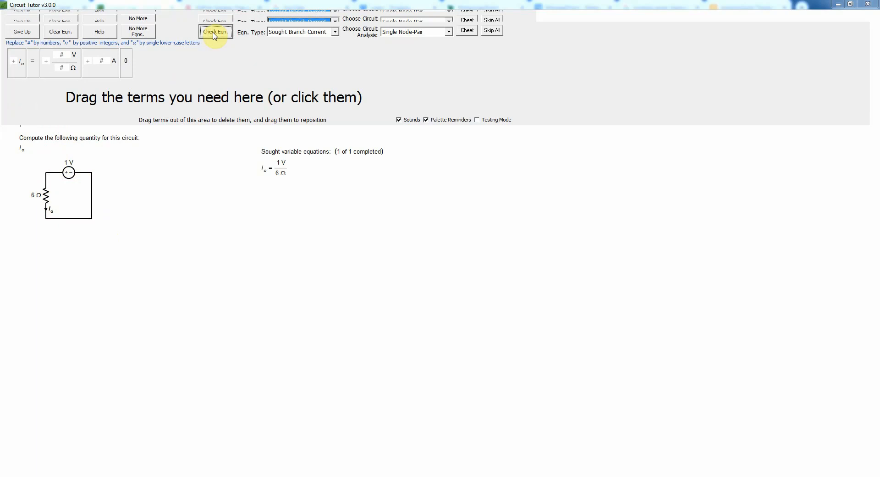
Step: Declare that no more equations are needed, and submit 0.167 A as the answer for Io
{"action": "left_click", "coordinate": [139, 35]}
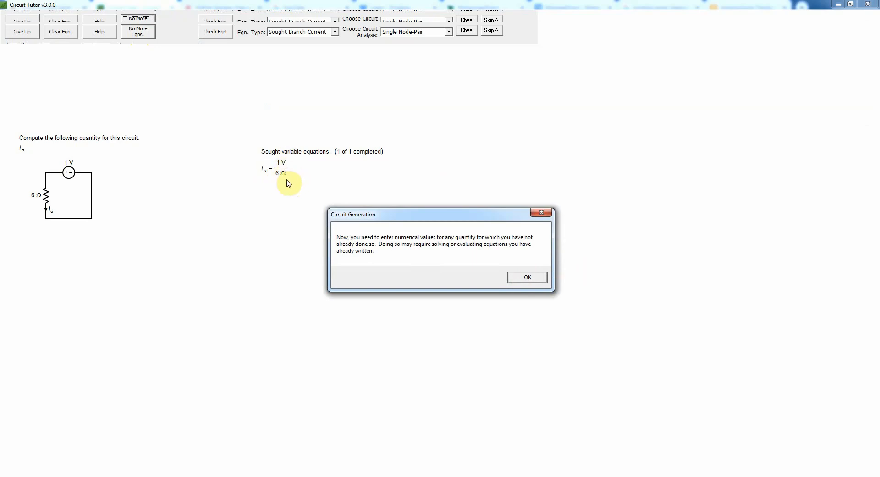
{"action": "left_click", "coordinate": [528, 277]}
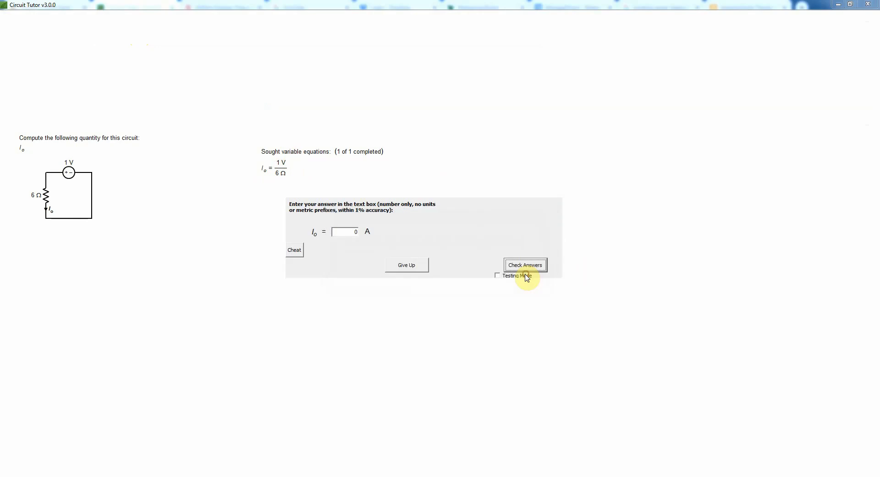
{"action": "double_click", "coordinate": [351, 235]}
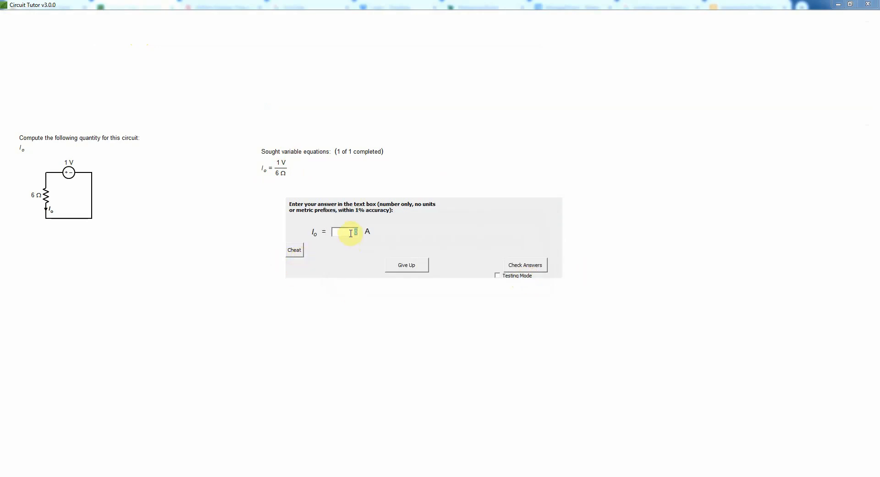
{"action": "type", "text": "0"}
{"action": "type", "text": ".13"}
{"action": "key", "text": "BackSpace"}
{"action": "type", "text": "67"}
{"action": "left_click", "coordinate": [537, 268]}
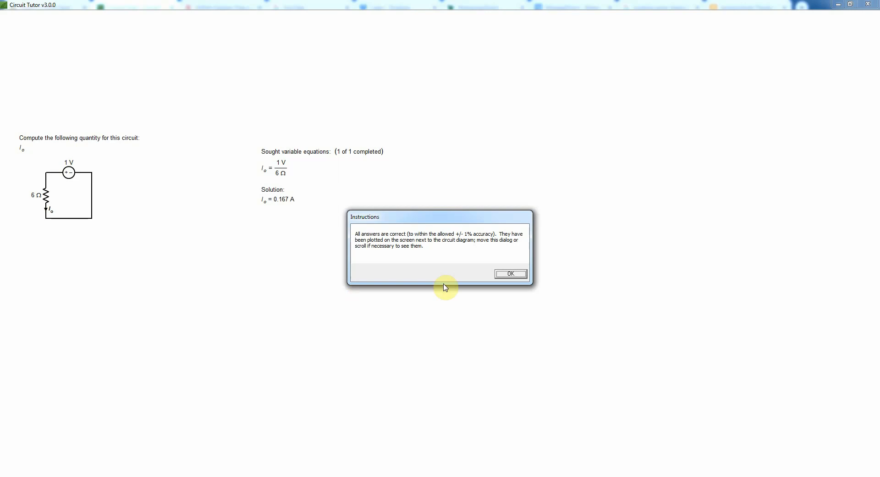
Step: Dismiss the answer feedback, and view and close the detailed explanation of the Io solution
{"action": "left_click", "coordinate": [522, 277]}
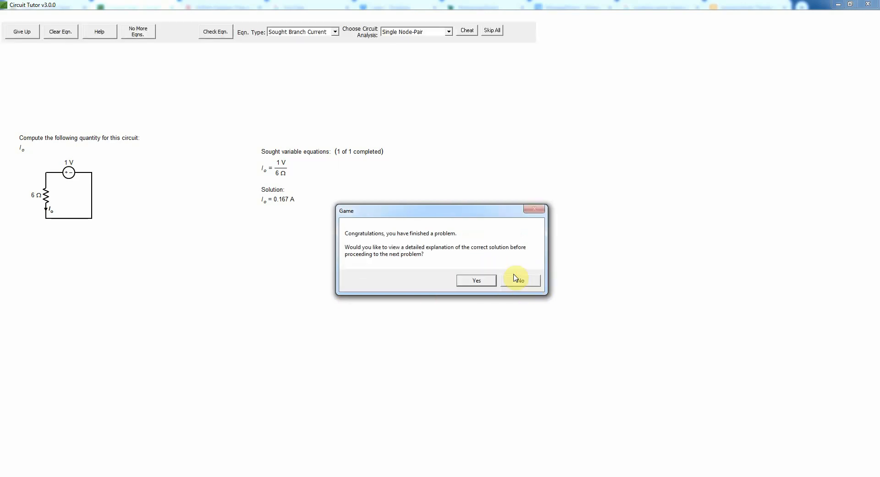
{"action": "left_click", "coordinate": [476, 280]}
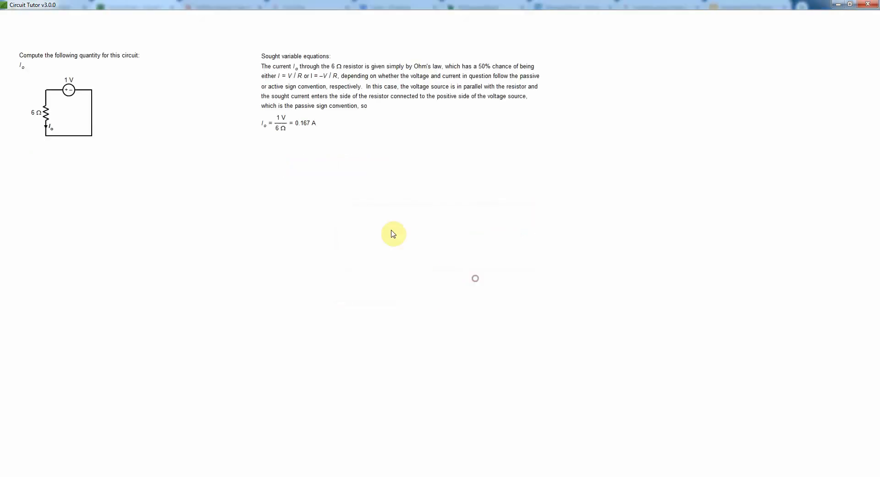
{"action": "left_click", "coordinate": [440, 33]}
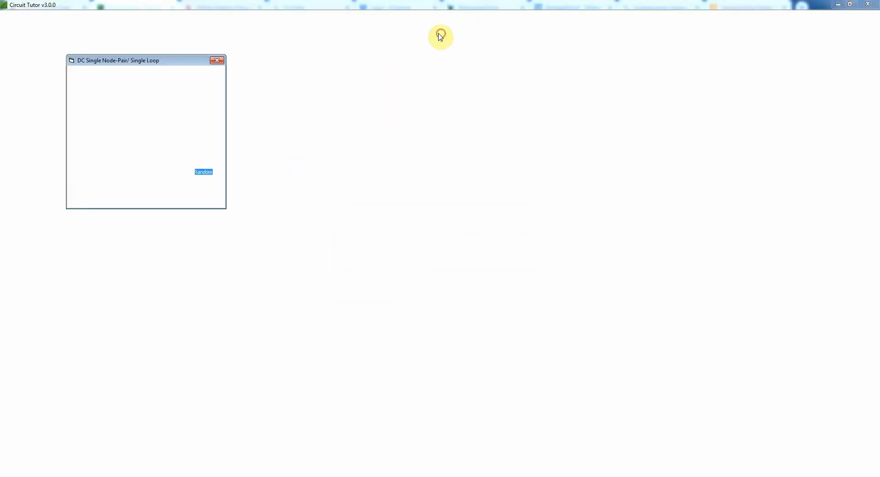
Step: Start an Easy level problem of type 3
{"action": "left_click", "coordinate": [218, 118]}
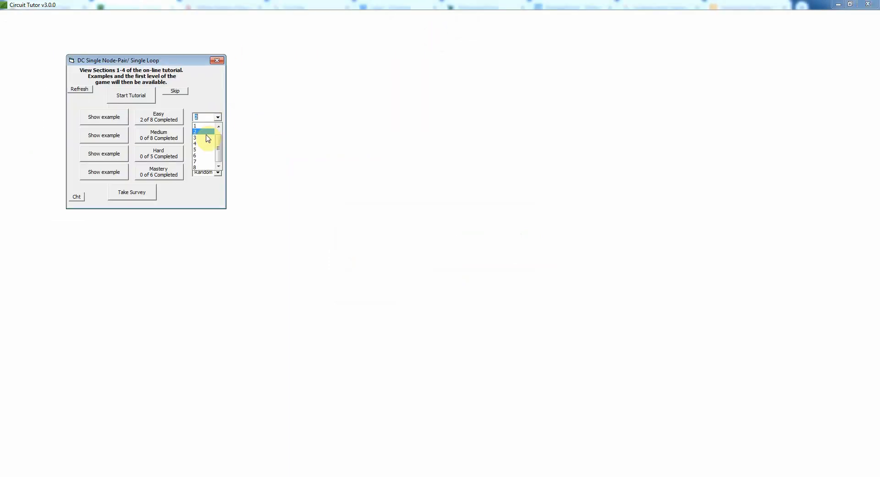
{"action": "left_click", "coordinate": [204, 137]}
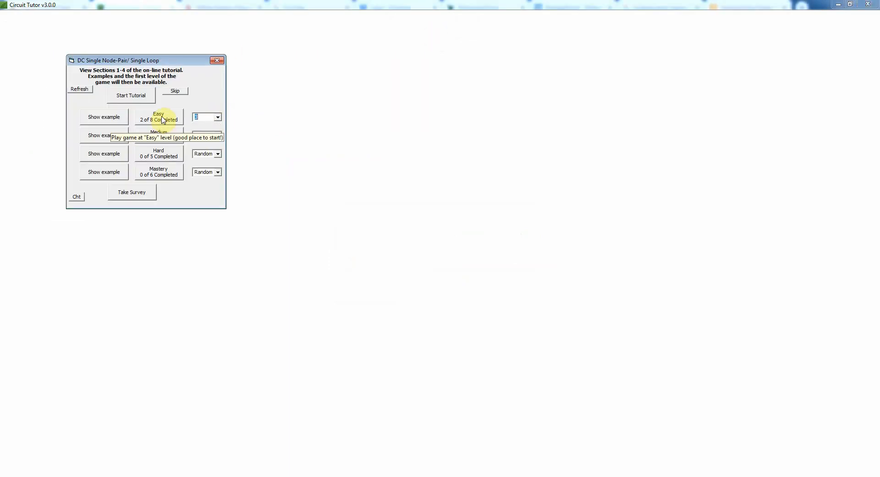
{"action": "left_click", "coordinate": [160, 118]}
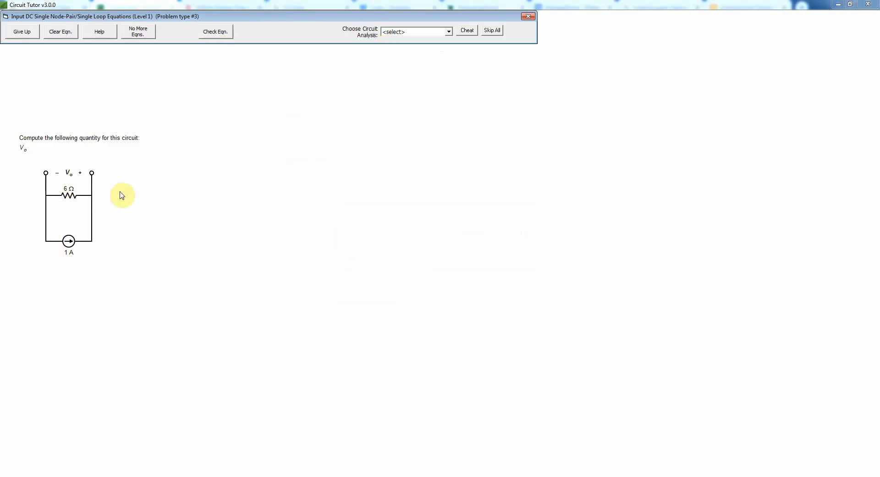
Step: Set the circuit analysis to Single Loop and the equation type to Sought Branch Voltage for the 6 Ω, 1 A circuit
{"action": "left_click", "coordinate": [450, 32]}
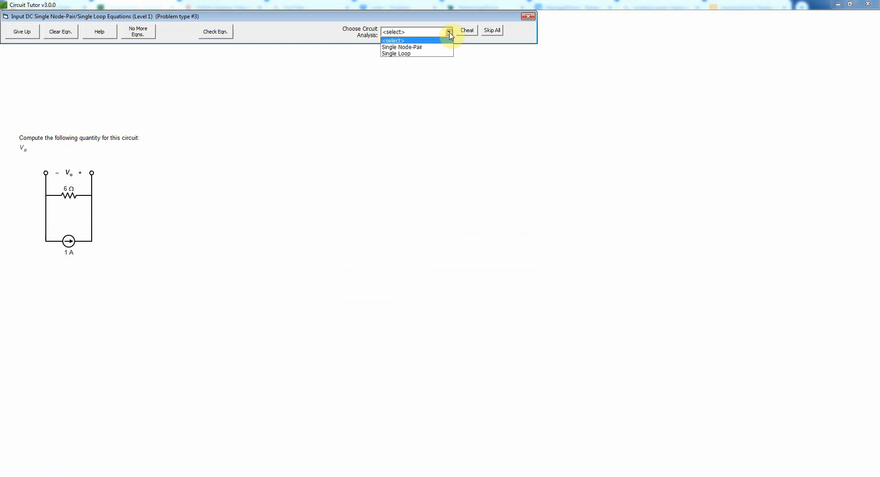
{"action": "left_click", "coordinate": [435, 51]}
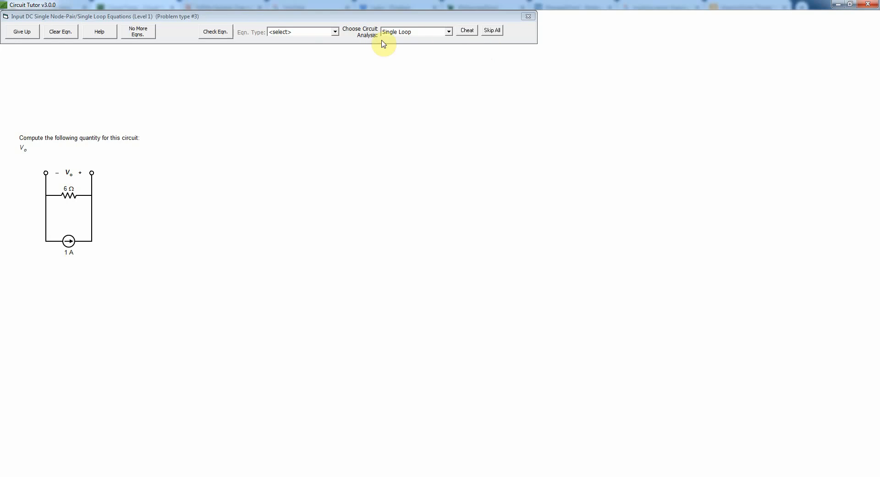
{"action": "left_click", "coordinate": [336, 32]}
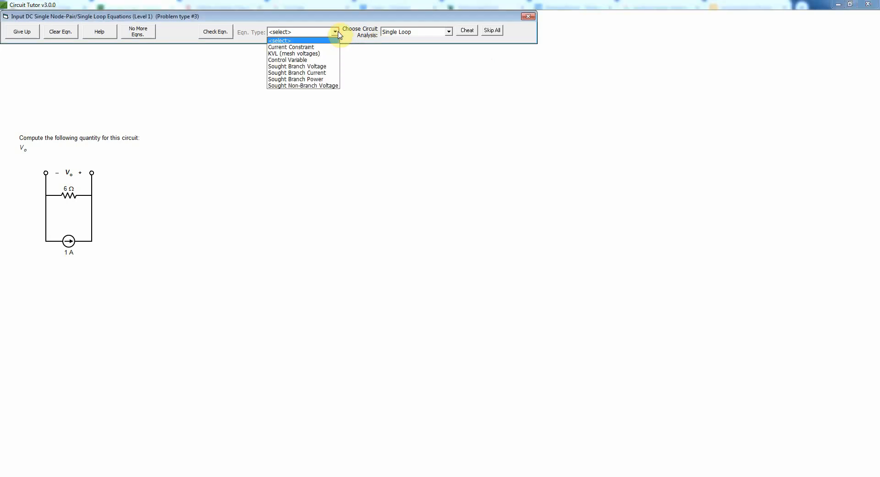
{"action": "left_click", "coordinate": [316, 67]}
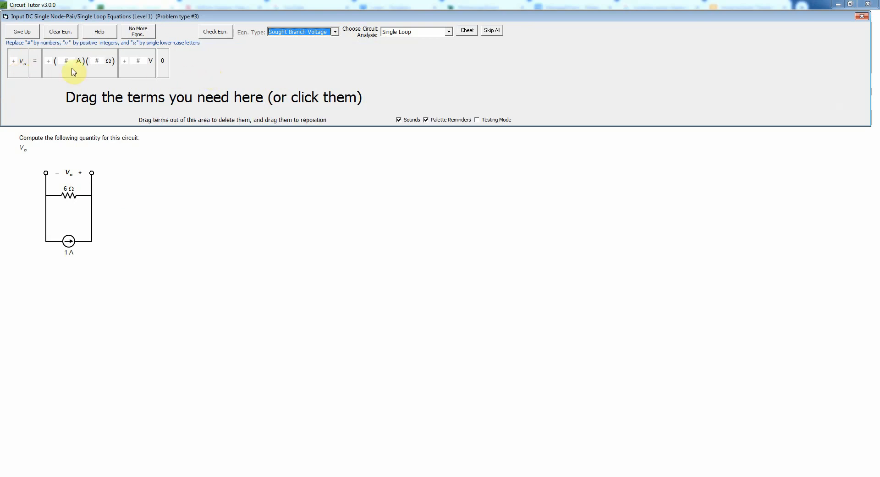
Step: Build the sought voltage equation as Vo = −6 V using the constant voltage term, check it, and dismiss the feedback
{"action": "left_click", "coordinate": [19, 71]}
{"action": "left_click", "coordinate": [35, 64]}
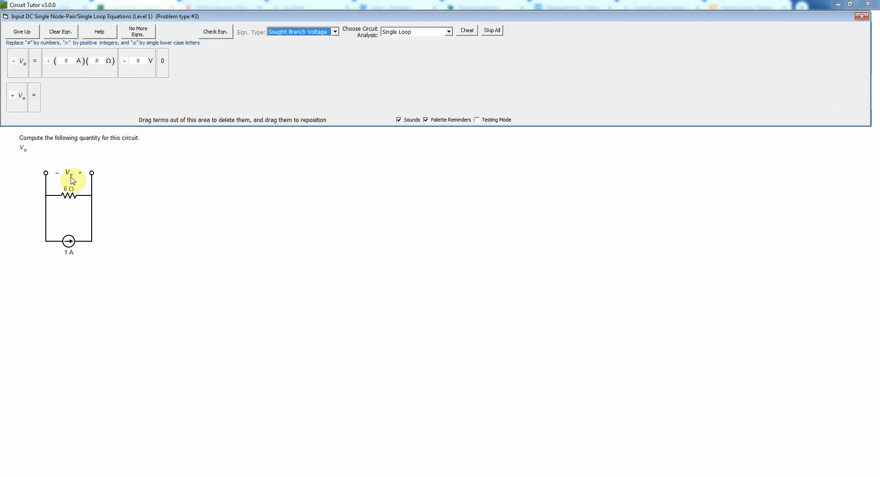
{"action": "left_click", "coordinate": [140, 73]}
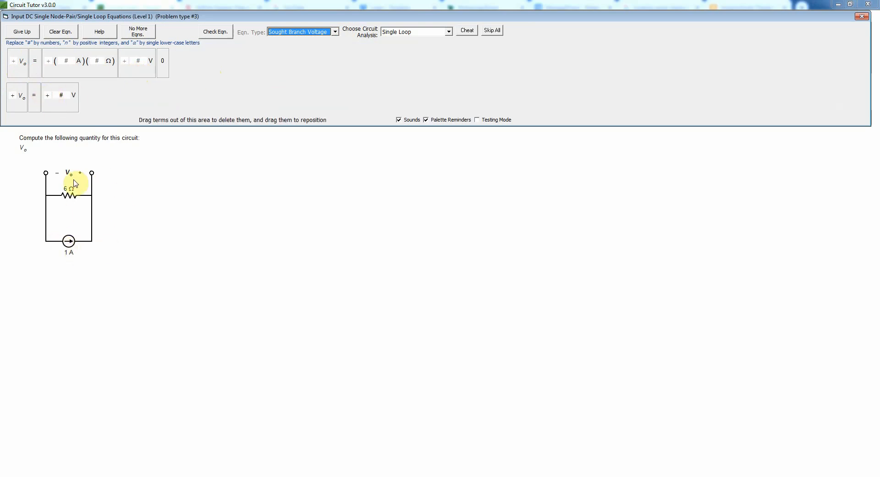
{"action": "left_click", "coordinate": [63, 95]}
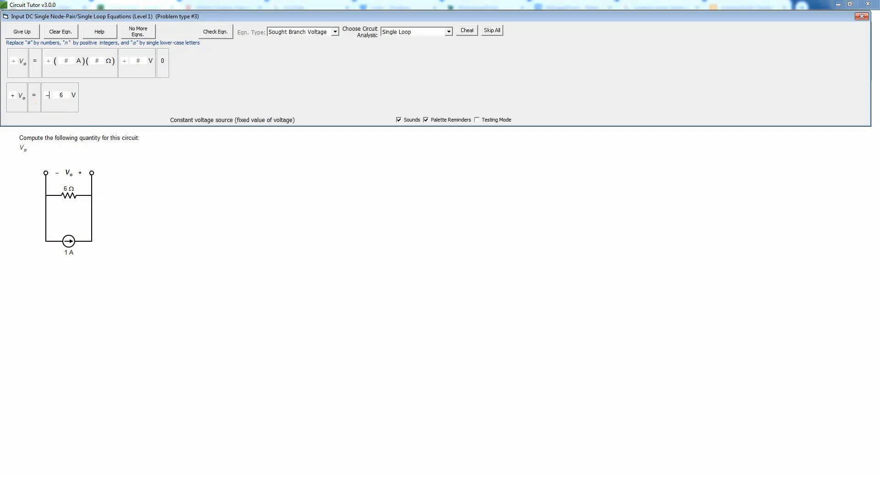
{"action": "left_click", "coordinate": [220, 35]}
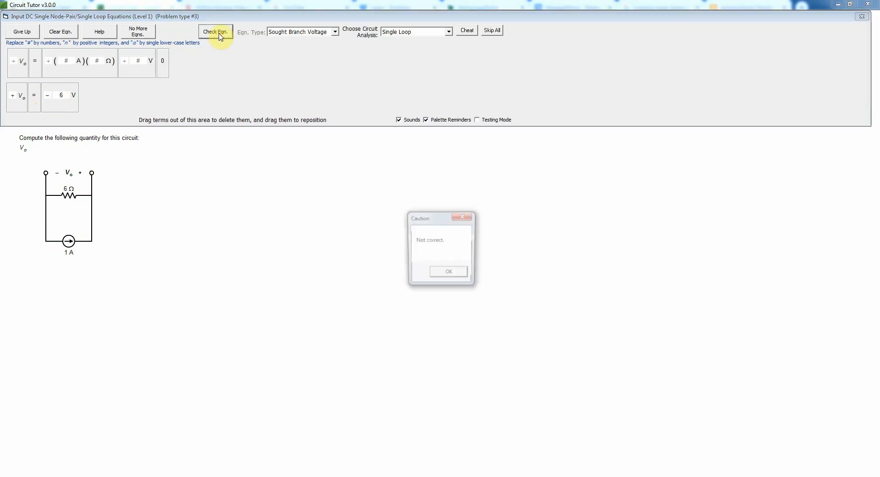
{"action": "left_click", "coordinate": [449, 274]}
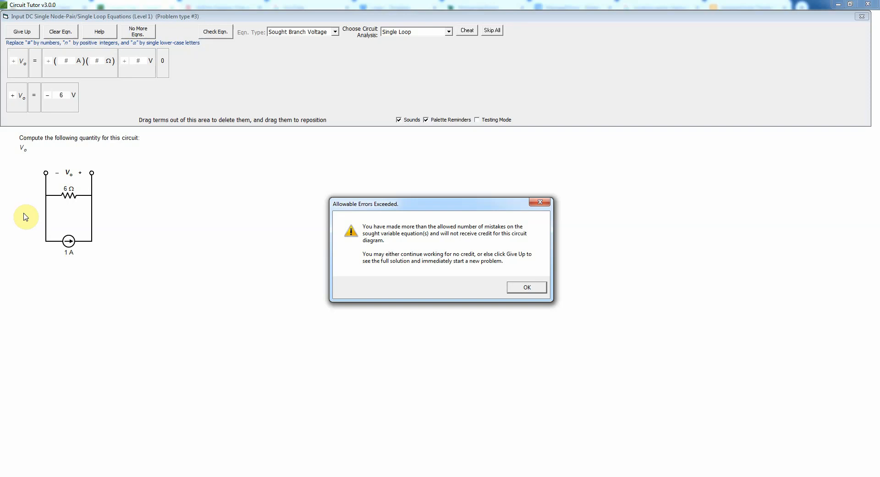
{"action": "left_click", "coordinate": [527, 288]}
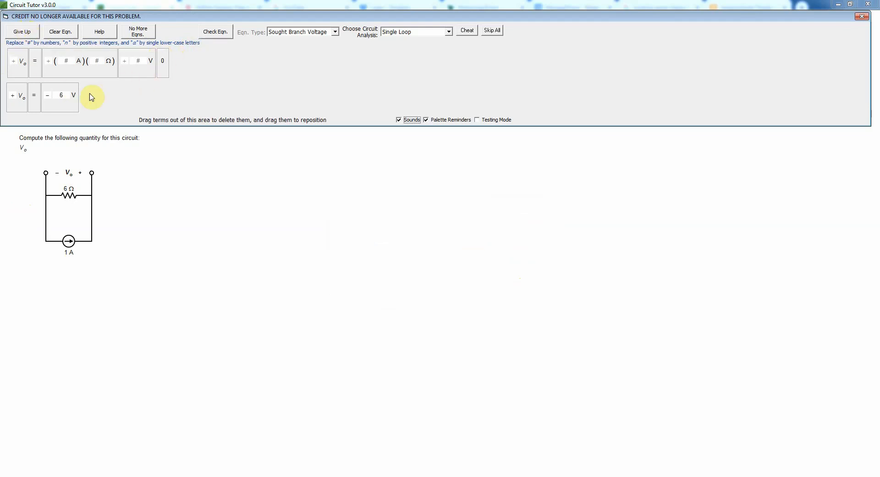
Step: Change the sign of the 6 V term to plus and check the equation again
{"action": "left_click", "coordinate": [45, 95]}
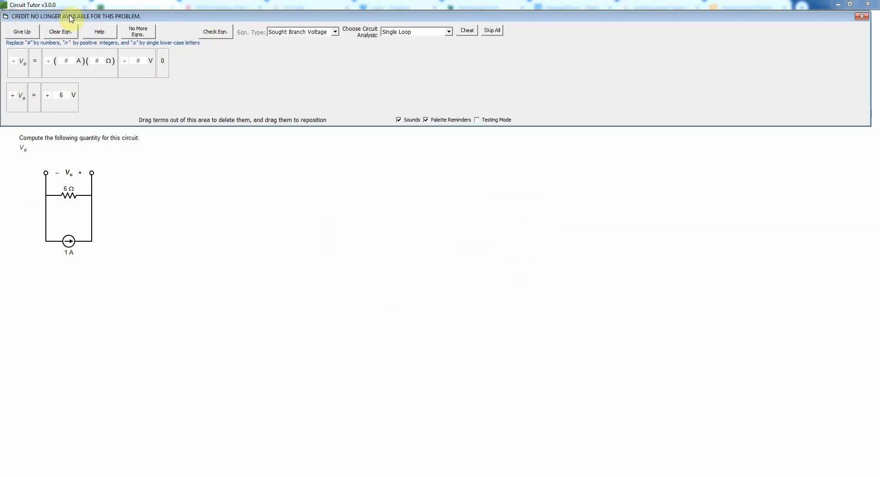
{"action": "left_click", "coordinate": [216, 32]}
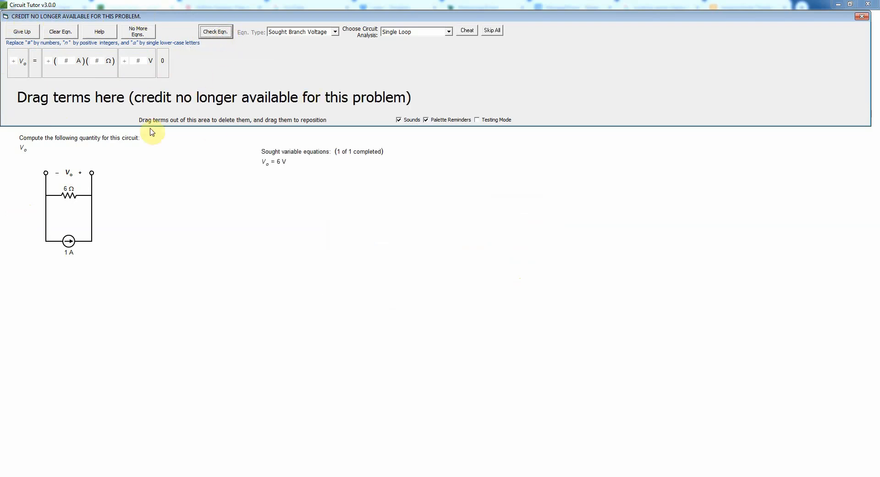
Step: Declare the equations for Vo complete, and view and close the detailed explanation of the solution
{"action": "left_click", "coordinate": [144, 34]}
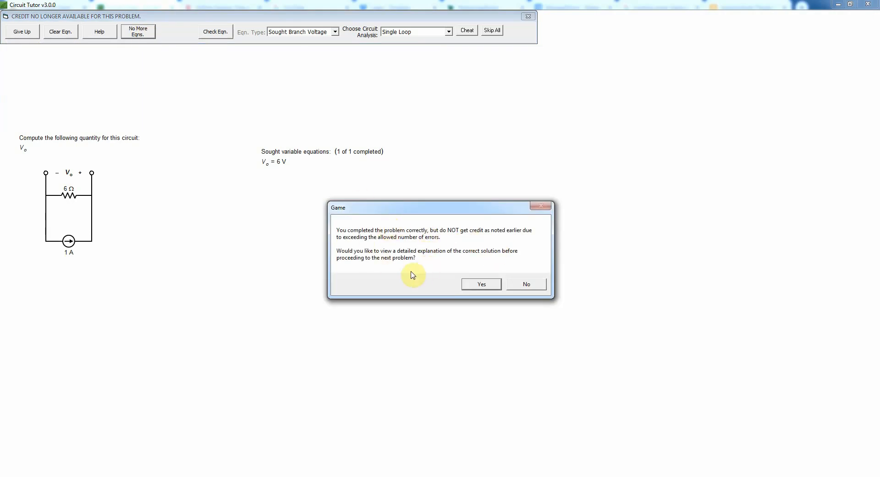
{"action": "left_click", "coordinate": [484, 285]}
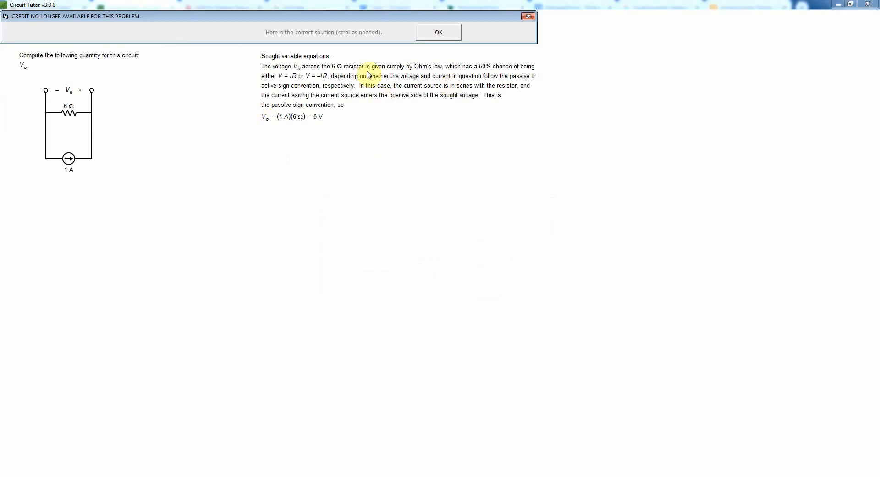
{"action": "left_click", "coordinate": [441, 31]}
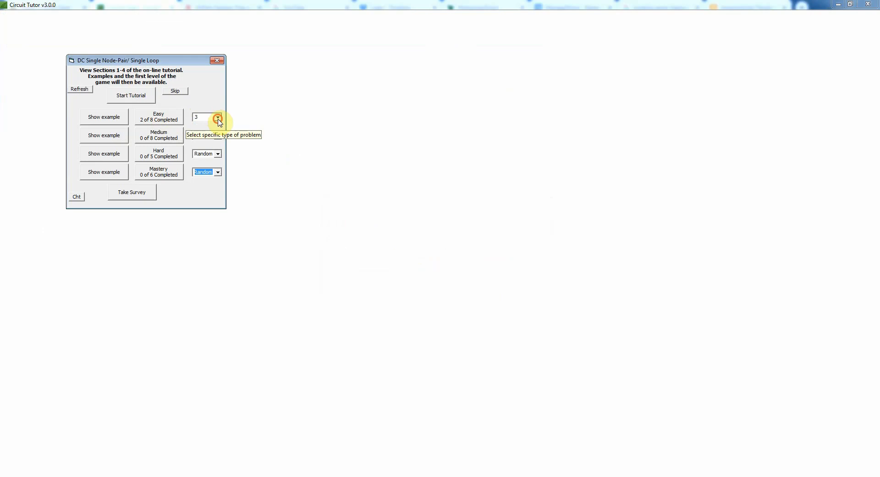
Step: Start an Easy level problem of type 4
{"action": "left_click", "coordinate": [217, 119]}
{"action": "left_click", "coordinate": [204, 145]}
{"action": "left_click", "coordinate": [166, 118]}
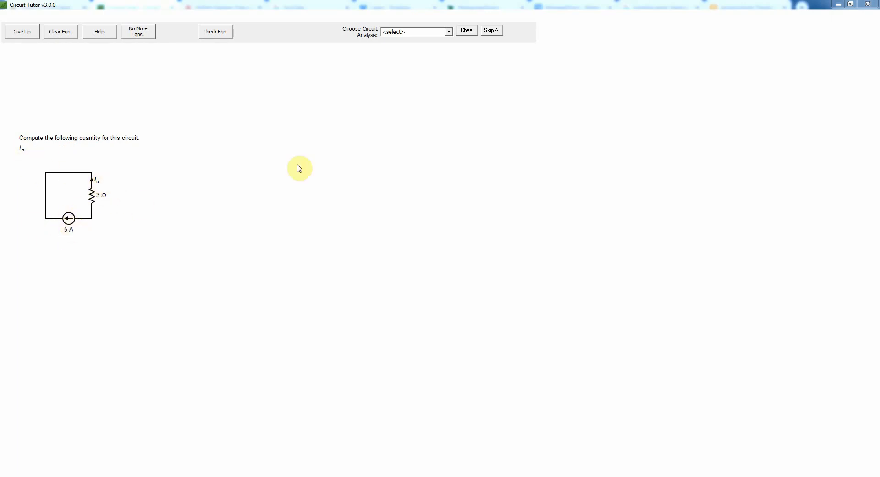
Step: Choose Single Loop analysis for the Io circuit and set the equation type to Sought Branch Current
{"action": "left_click", "coordinate": [449, 32]}
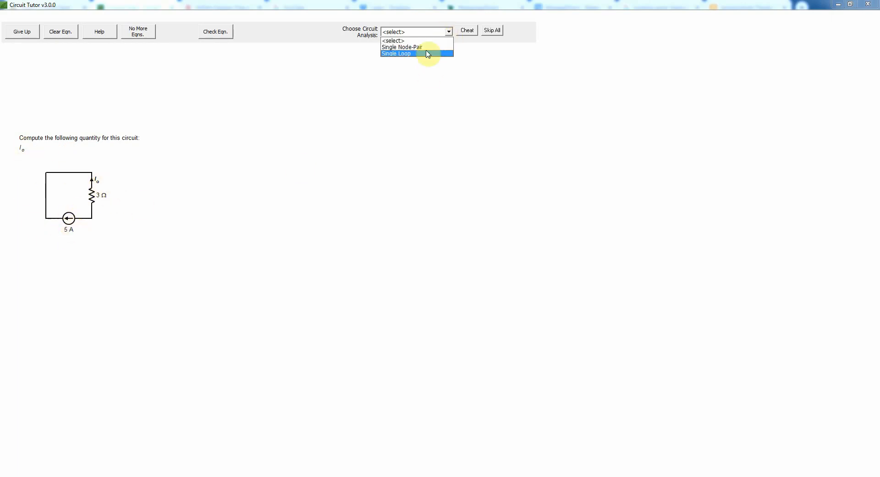
{"action": "left_click", "coordinate": [429, 55]}
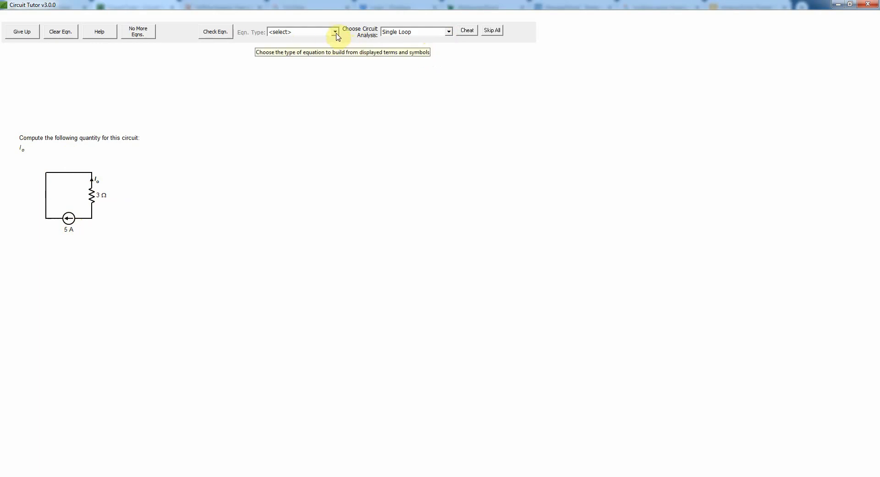
{"action": "left_click", "coordinate": [335, 32]}
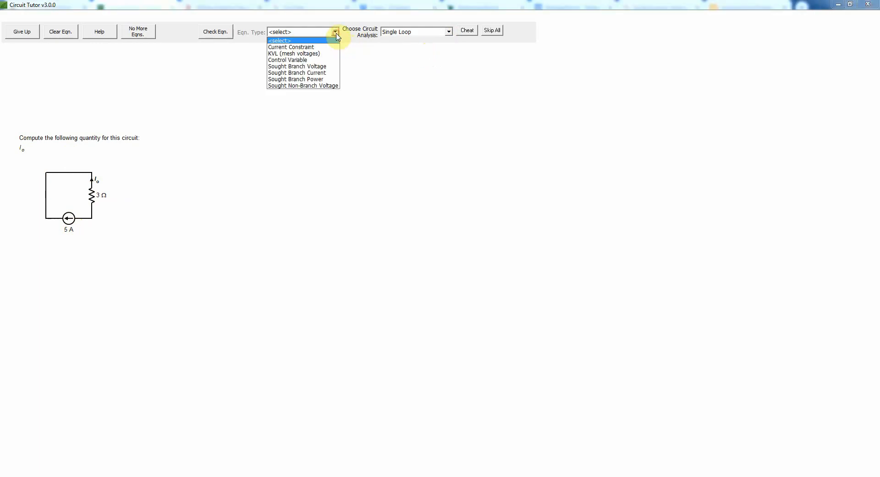
{"action": "left_click", "coordinate": [316, 73]}
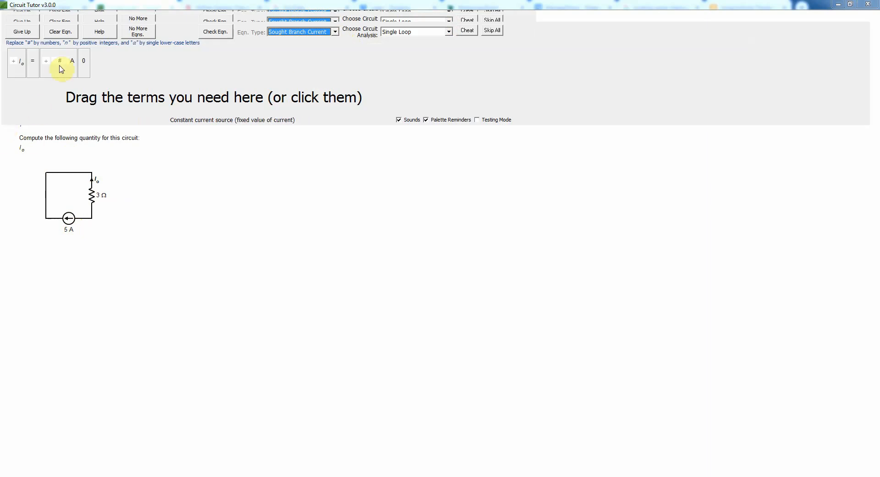
Step: Assemble a trial Io equation from the sought current, equals sign and constant current term, and clear the whole equation
{"action": "left_click", "coordinate": [14, 65]}
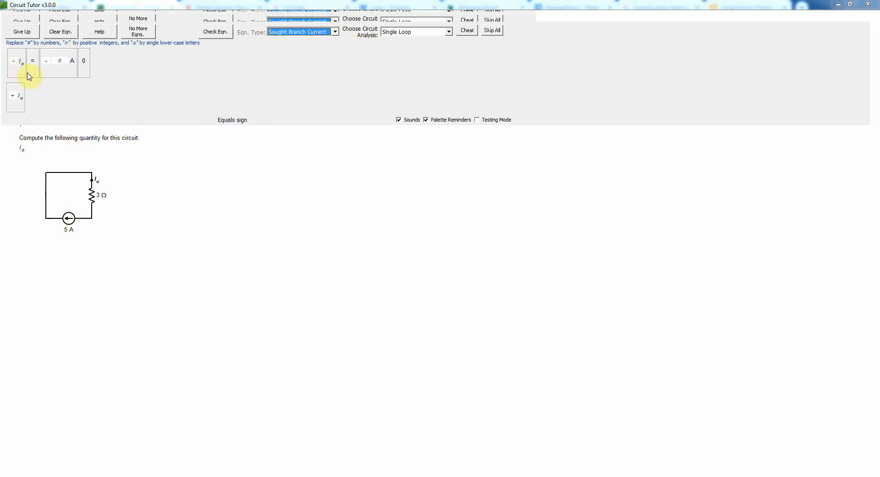
{"action": "left_click", "coordinate": [31, 72]}
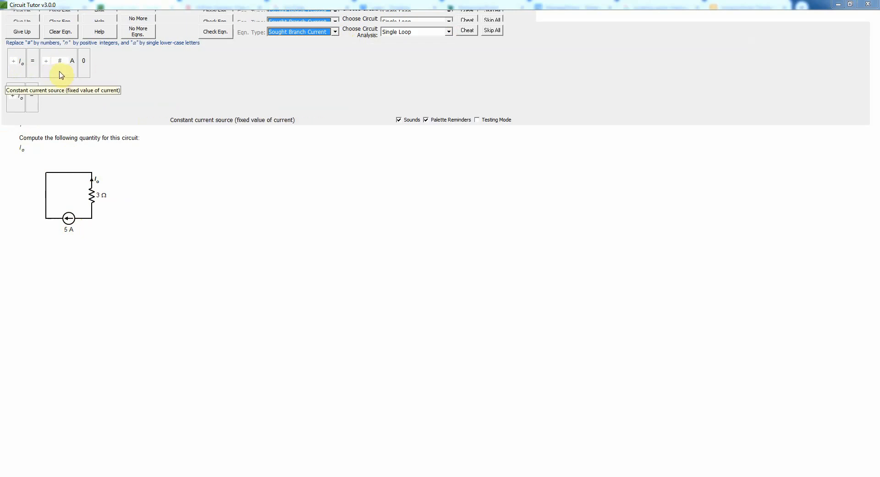
{"action": "left_click", "coordinate": [56, 76]}
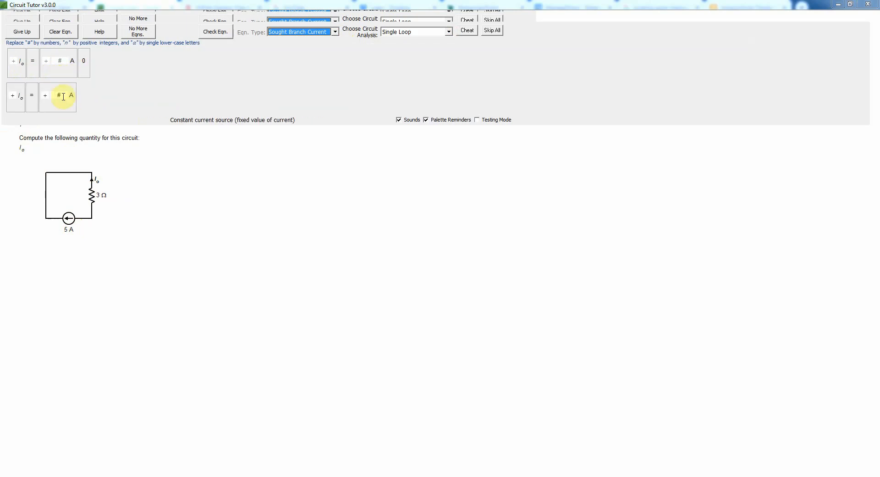
{"action": "left_click", "coordinate": [62, 33]}
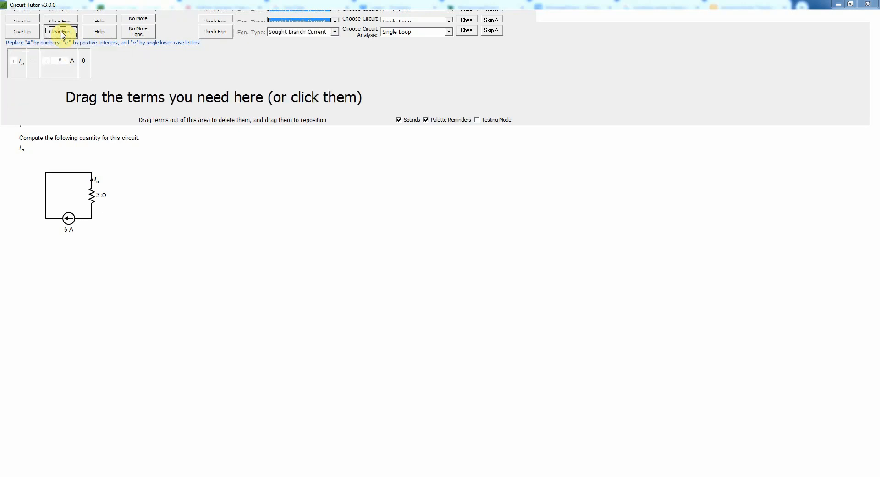
Step: Build the sought current equation as Io = −5 A, trying a zero term before settling on the constant current term
{"action": "left_click", "coordinate": [19, 72]}
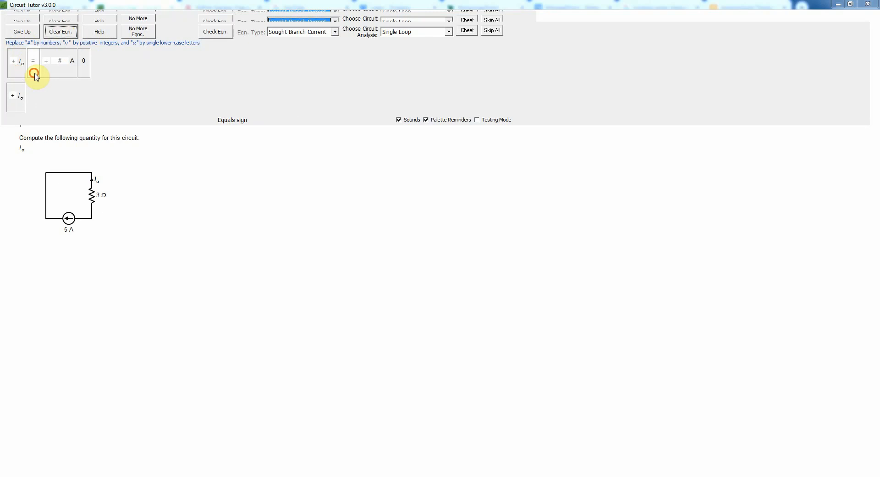
{"action": "left_click", "coordinate": [33, 73]}
{"action": "left_click", "coordinate": [59, 70]}
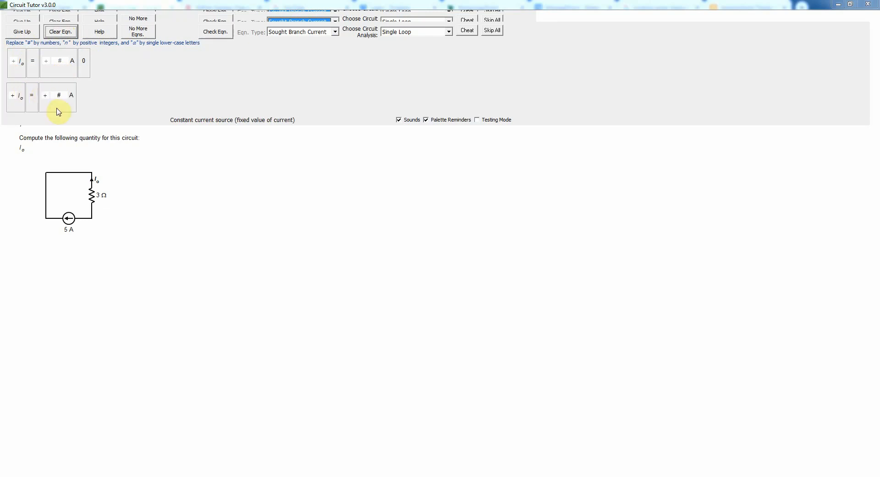
{"action": "left_click_drag", "start_coordinate": [52, 104], "coordinate": [139, 183]}
{"action": "left_click_drag", "start_coordinate": [88, 70], "coordinate": [33, 102]}
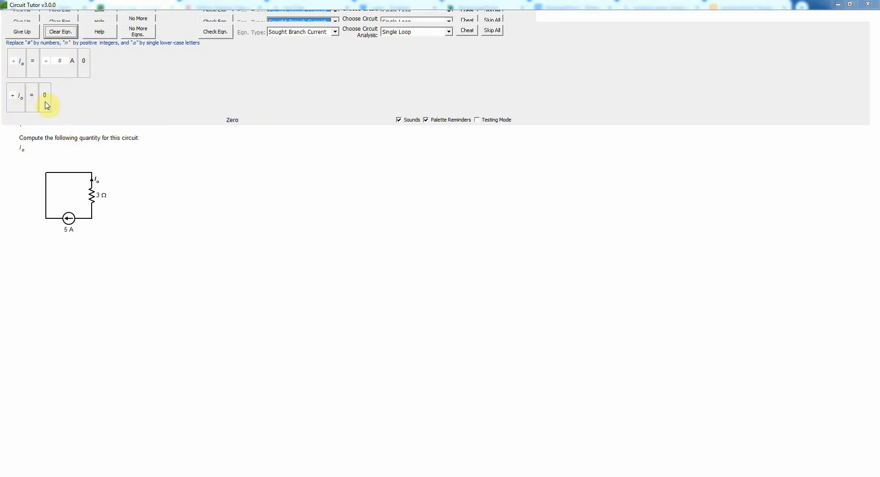
{"action": "left_click_drag", "start_coordinate": [64, 64], "coordinate": [64, 98]}
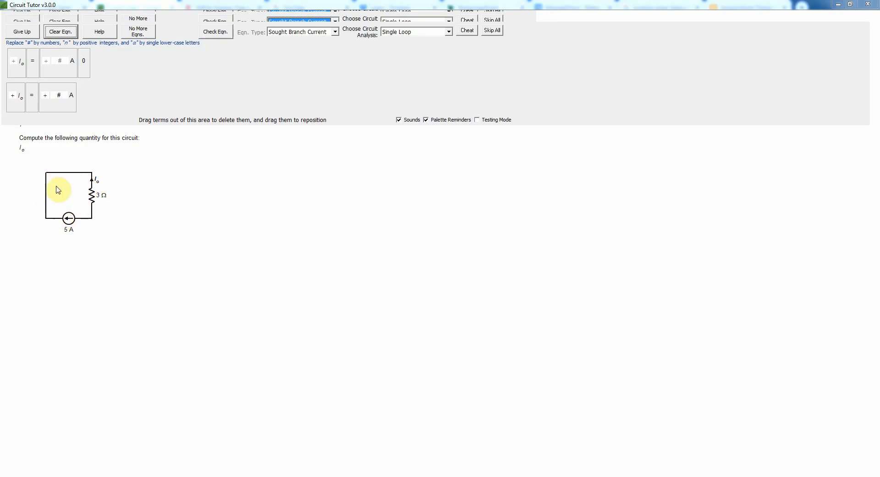
{"action": "left_click", "coordinate": [77, 213]}
{"action": "left_click", "coordinate": [46, 94]}
Step: Open the help text on entering equations, look through it and close it
{"action": "left_click", "coordinate": [104, 36]}
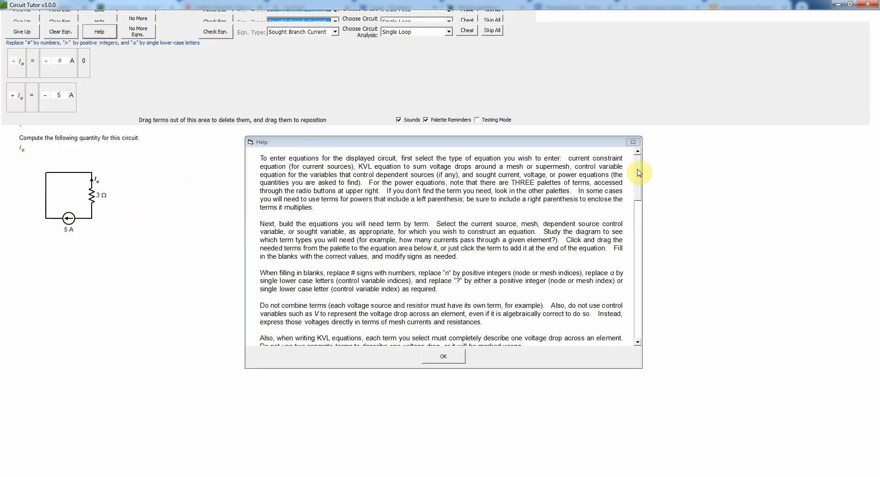
{"action": "mouse_move", "coordinate": [639, 173]}
{"action": "left_mouse_down"}
{"action": "mouse_move", "coordinate": [637, 316]}
{"action": "mouse_move", "coordinate": [642, 161]}
{"action": "left_mouse_up"}
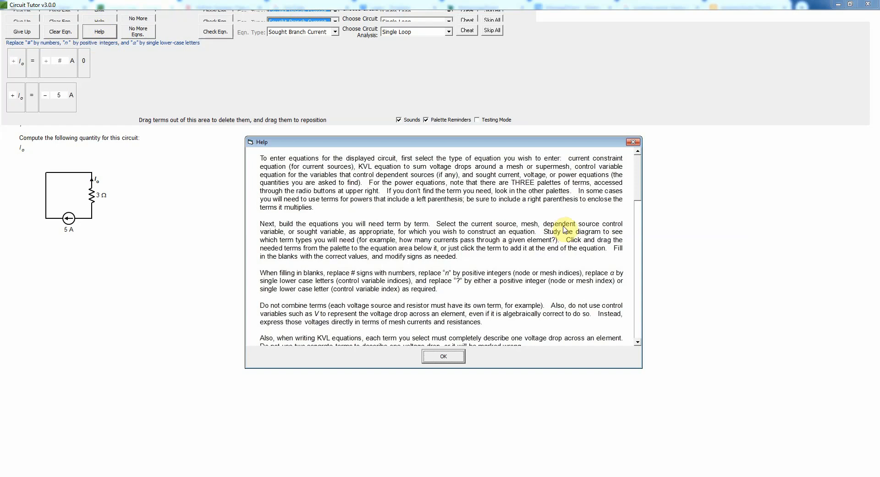
{"action": "left_click", "coordinate": [444, 356]}
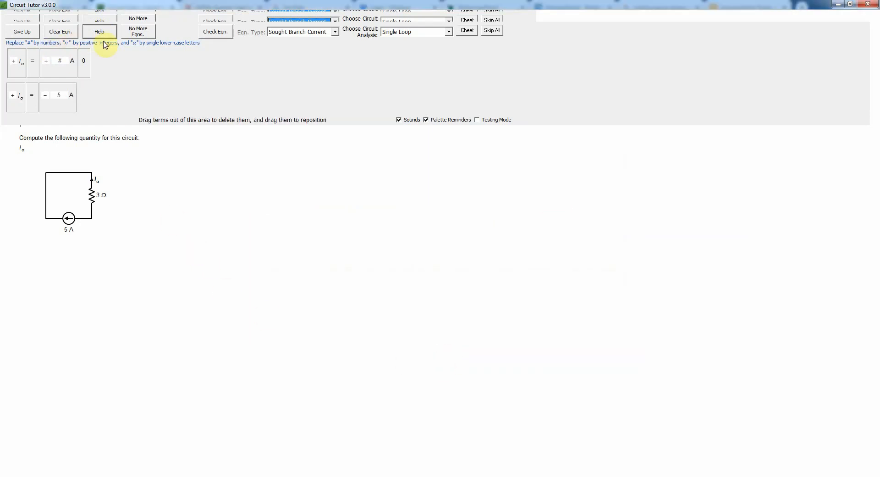
Step: Give up completely on the Io problem, and view and close its correct solution
{"action": "left_click", "coordinate": [28, 32]}
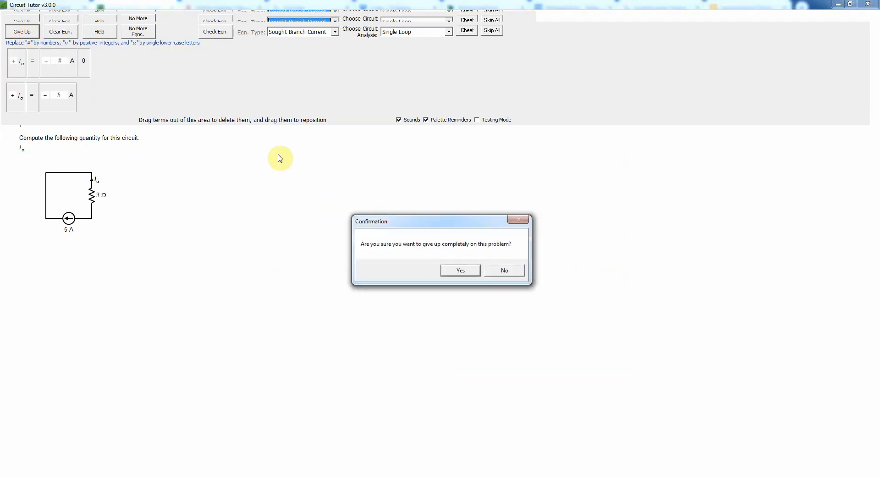
{"action": "left_click", "coordinate": [462, 272]}
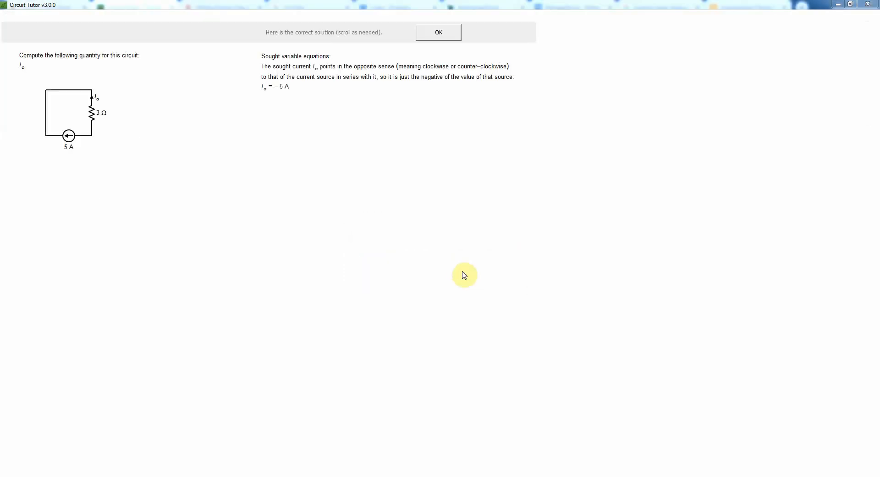
{"action": "left_click", "coordinate": [440, 33]}
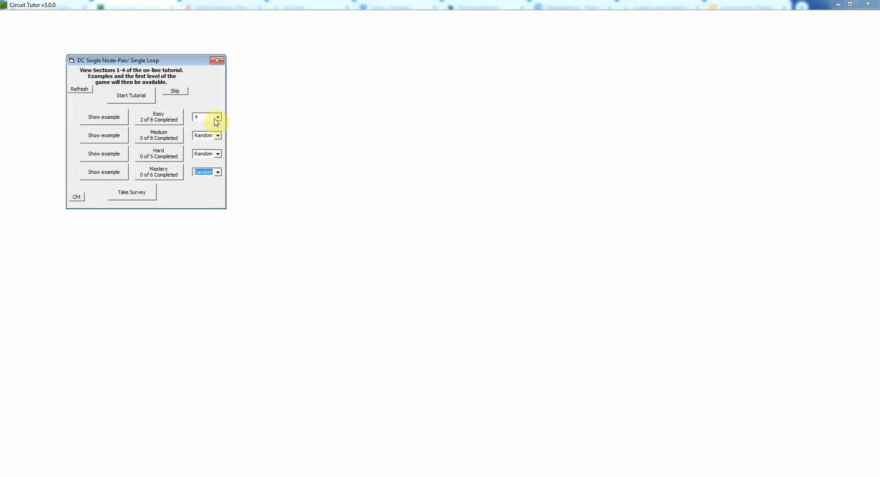
Step: Start an Easy level problem of type 5
{"action": "left_click", "coordinate": [218, 120]}
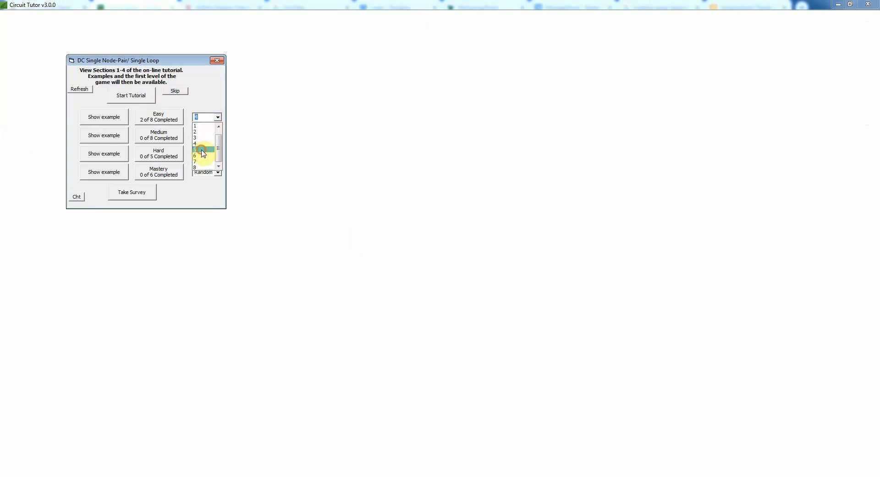
{"action": "left_click", "coordinate": [202, 150]}
{"action": "left_click", "coordinate": [171, 118]}
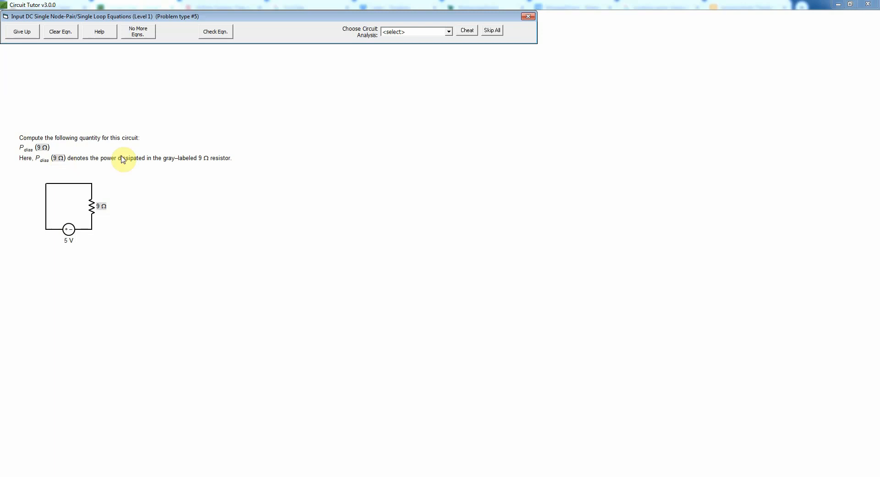
Step: Choose Single Node-Pair analysis for the 9 Ω circuit and set the equation type to Sought Branch Power
{"action": "left_click", "coordinate": [449, 33]}
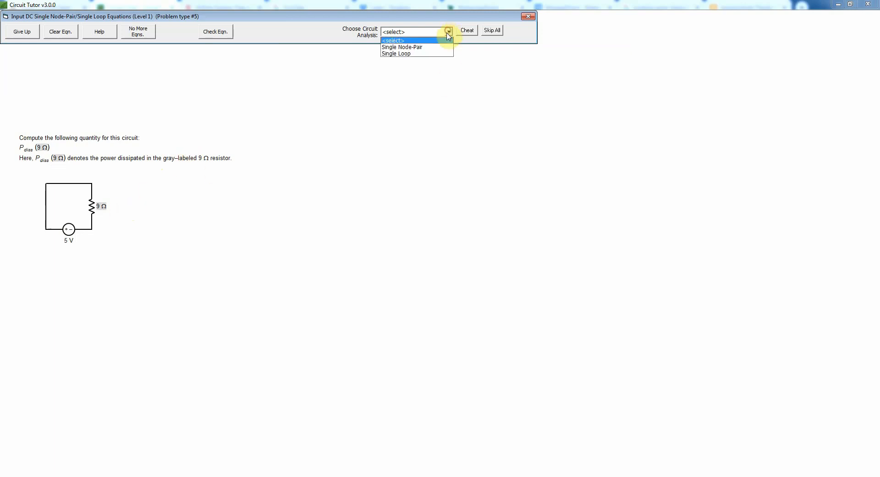
{"action": "left_click", "coordinate": [431, 48]}
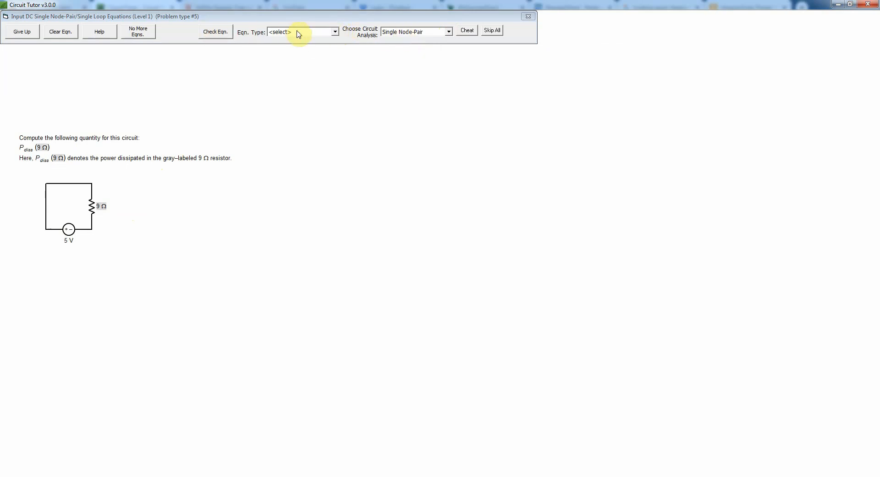
{"action": "left_click", "coordinate": [336, 33]}
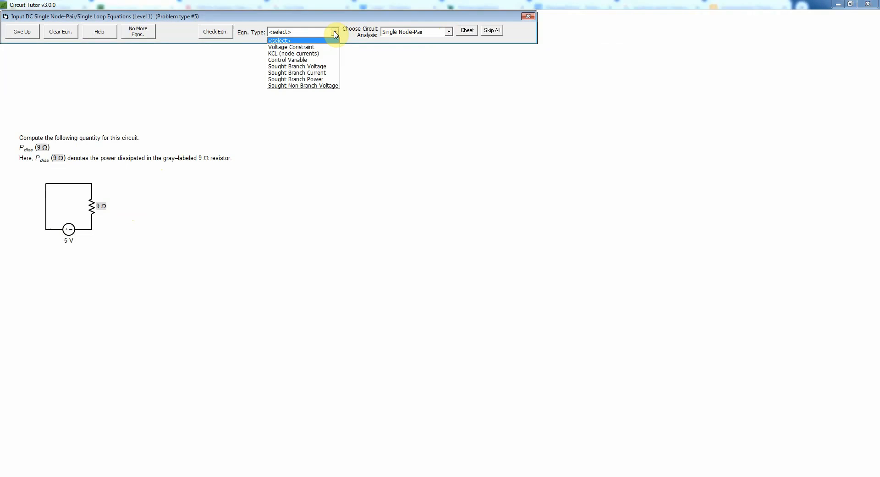
{"action": "left_click", "coordinate": [315, 81]}
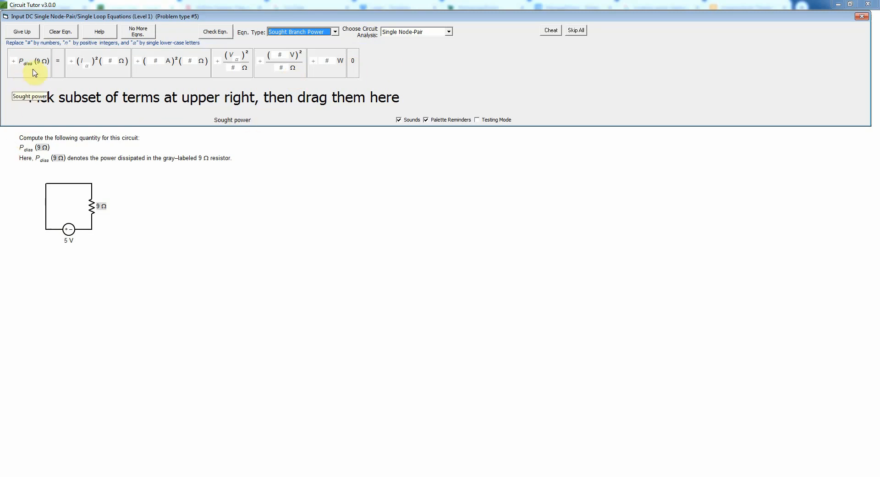
Step: Build the dissipated power equation as Pdiss(9 Ω) = (5 V)²/(9 Ω) using the fixed voltage term, and check it
{"action": "left_click_drag", "start_coordinate": [32, 74], "coordinate": [46, 100]}
{"action": "left_click", "coordinate": [58, 74]}
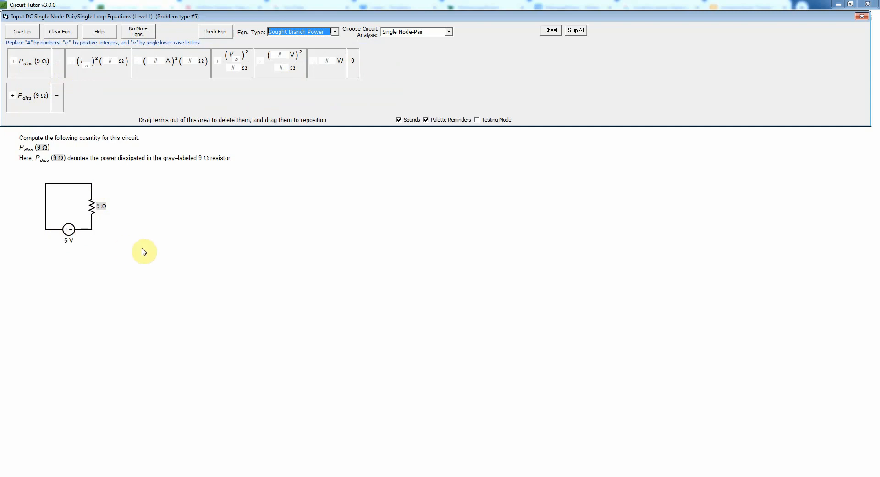
{"action": "left_click", "coordinate": [266, 74]}
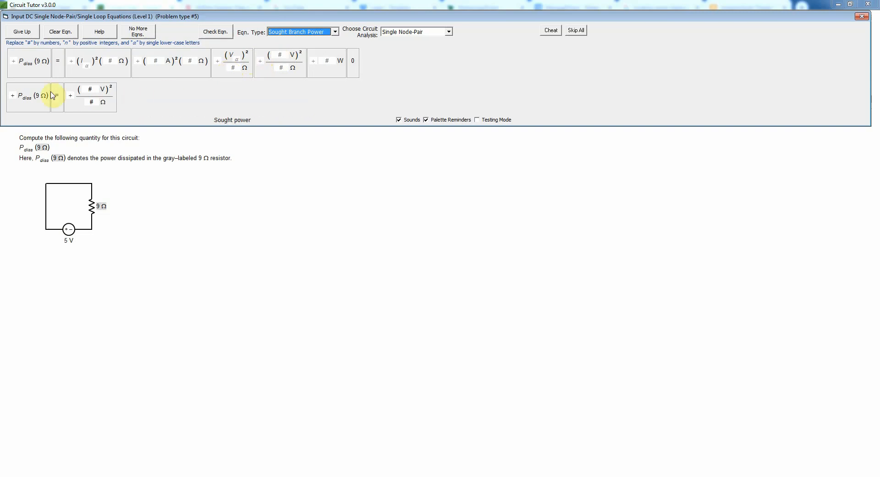
{"action": "left_click", "coordinate": [91, 89]}
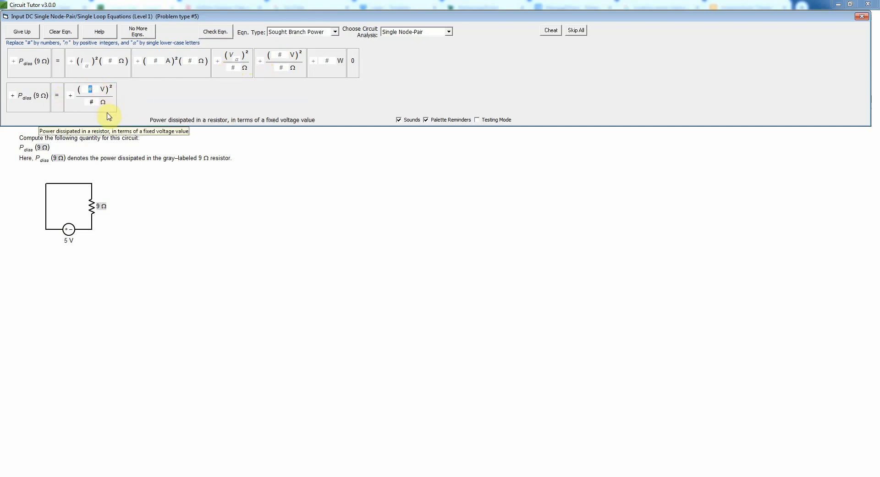
{"action": "type", "text": "5"}
{"action": "left_click", "coordinate": [91, 102]}
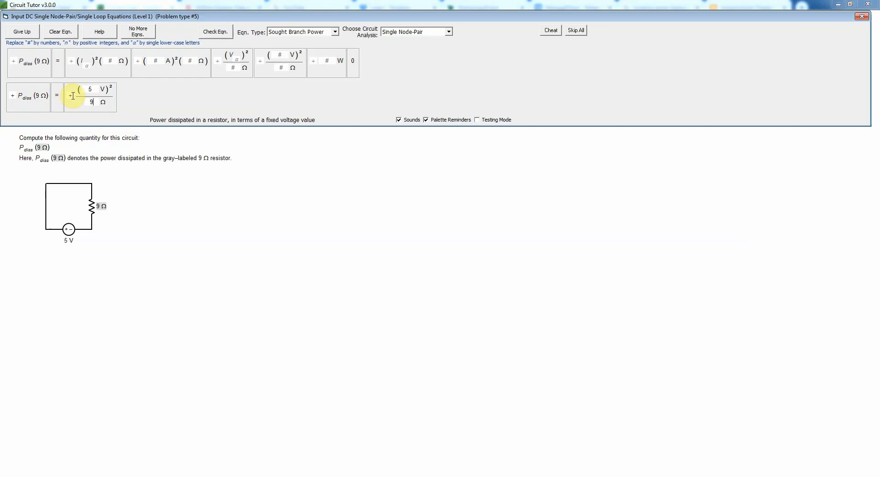
{"action": "left_click", "coordinate": [215, 32]}
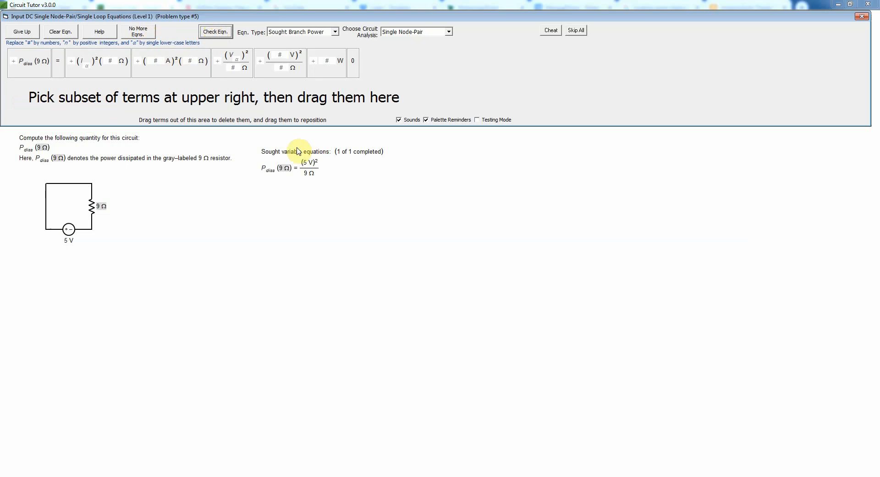
Step: Declare the power equations complete, and submit the Cheat-supplied Pdiss answer of 2.78 W for checking
{"action": "left_click", "coordinate": [140, 33]}
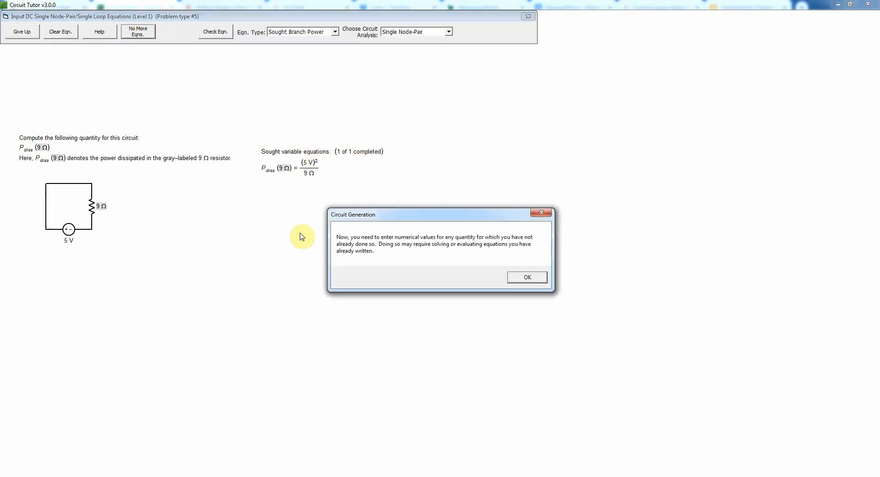
{"action": "left_click", "coordinate": [528, 277]}
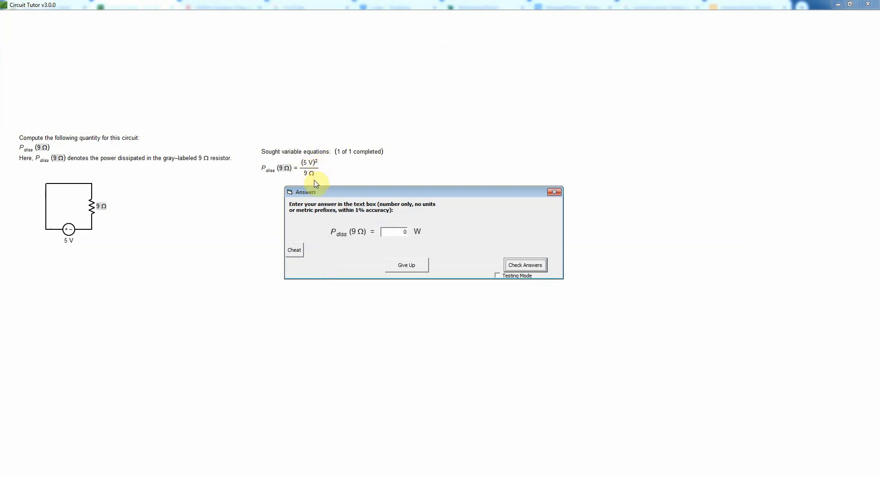
{"action": "left_click", "coordinate": [295, 250]}
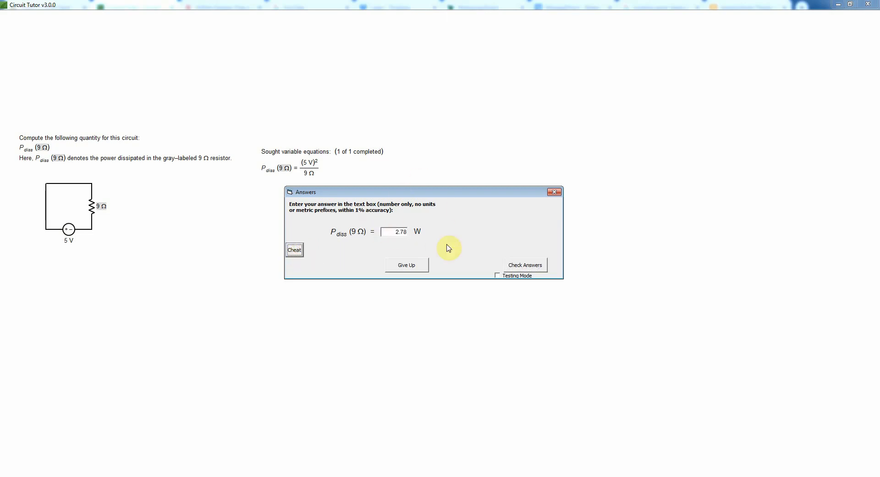
{"action": "left_click", "coordinate": [538, 269]}
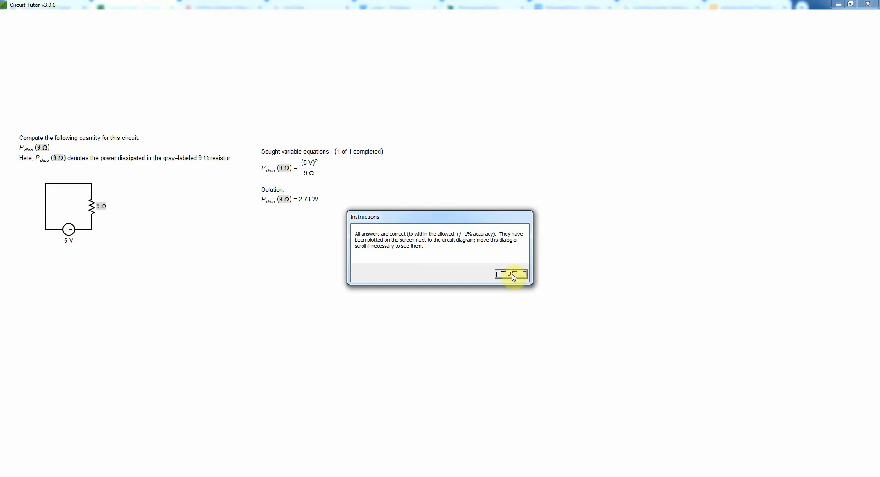
Step: Dismiss the answer feedback and open the detailed explanation of the Pdiss solution
{"action": "left_click", "coordinate": [511, 274]}
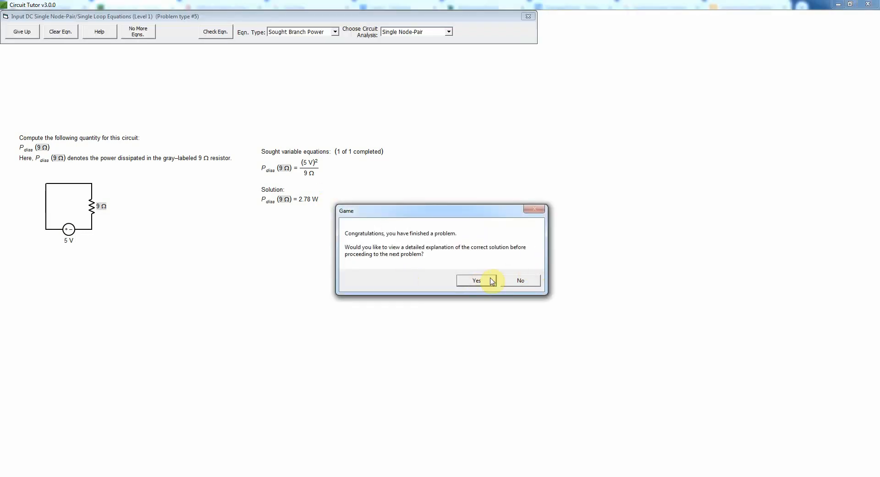
{"action": "left_click", "coordinate": [475, 281]}
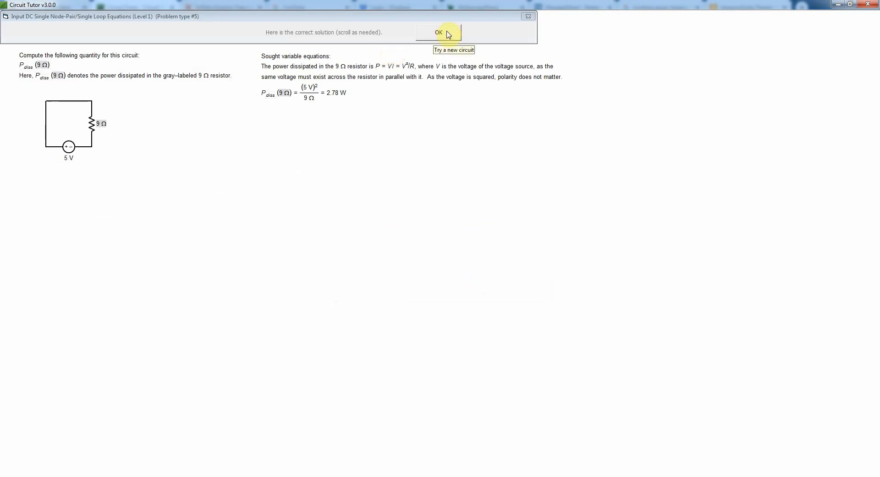
Step: Close the 9 Ω solution explanation and start Easy level problem type 6
{"action": "left_click", "coordinate": [448, 34]}
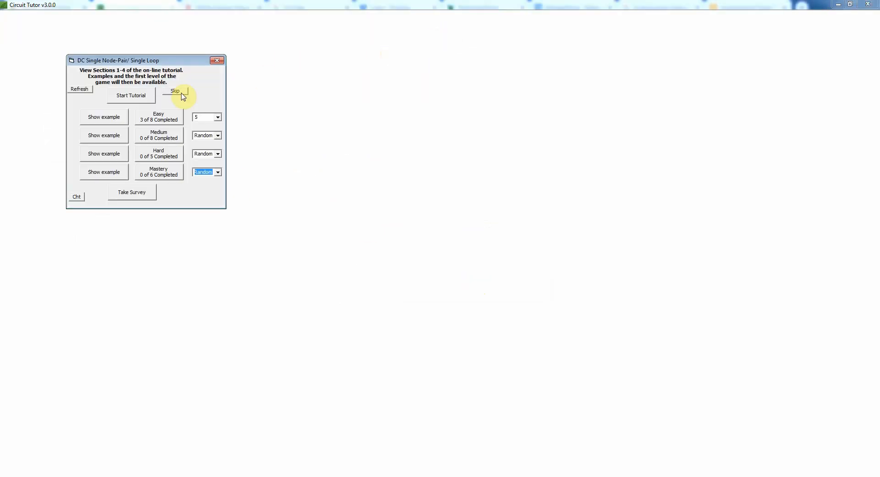
{"action": "left_click", "coordinate": [218, 118]}
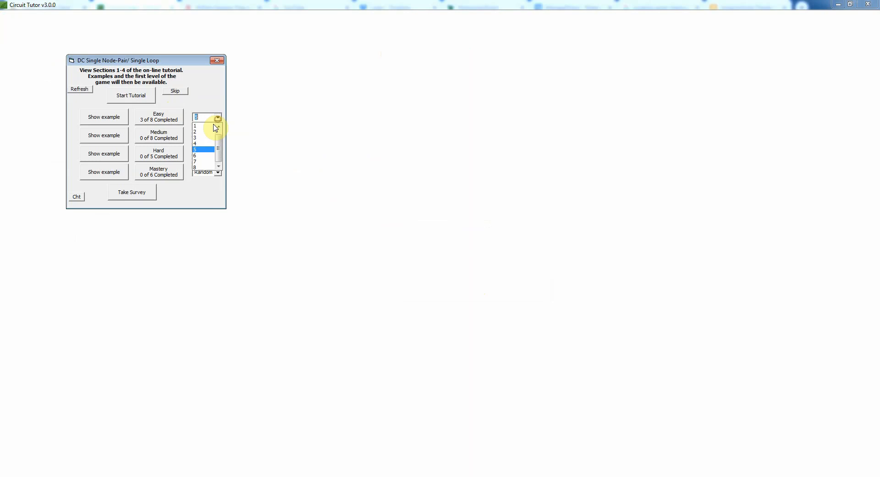
{"action": "left_click", "coordinate": [201, 151]}
{"action": "left_click", "coordinate": [159, 120]}
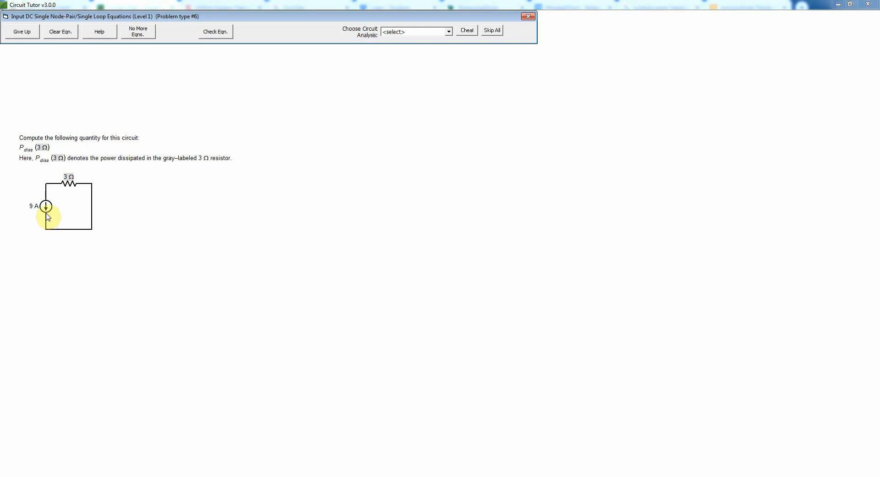
Step: Choose Single Loop analysis for the 3 Ω circuit and set the equation type to Sought Branch Power
{"action": "left_click", "coordinate": [449, 32]}
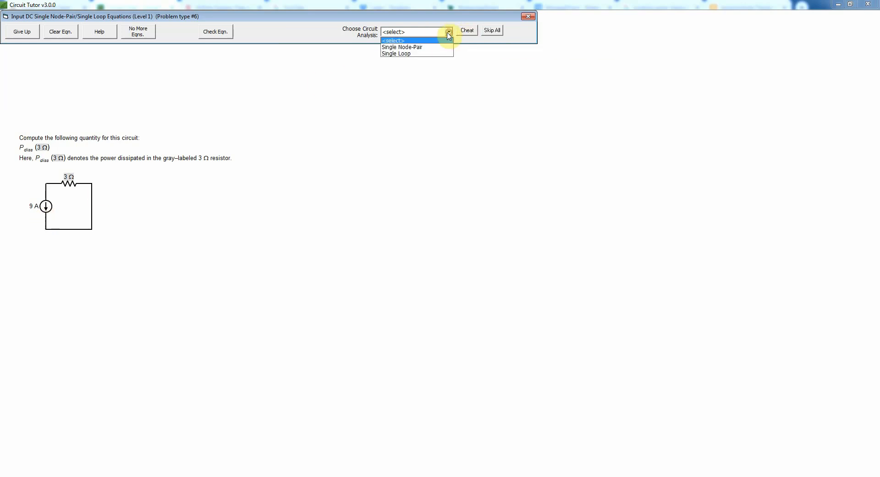
{"action": "left_click", "coordinate": [419, 53]}
{"action": "left_click", "coordinate": [335, 32]}
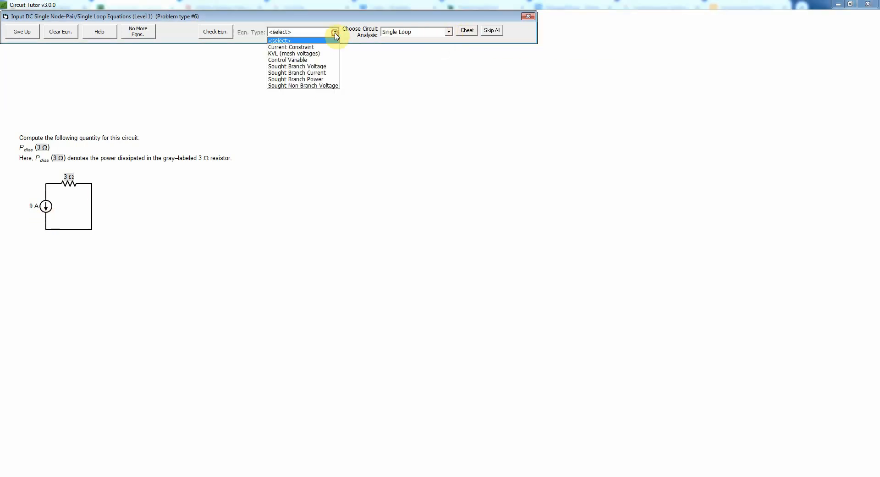
{"action": "left_click", "coordinate": [314, 82]}
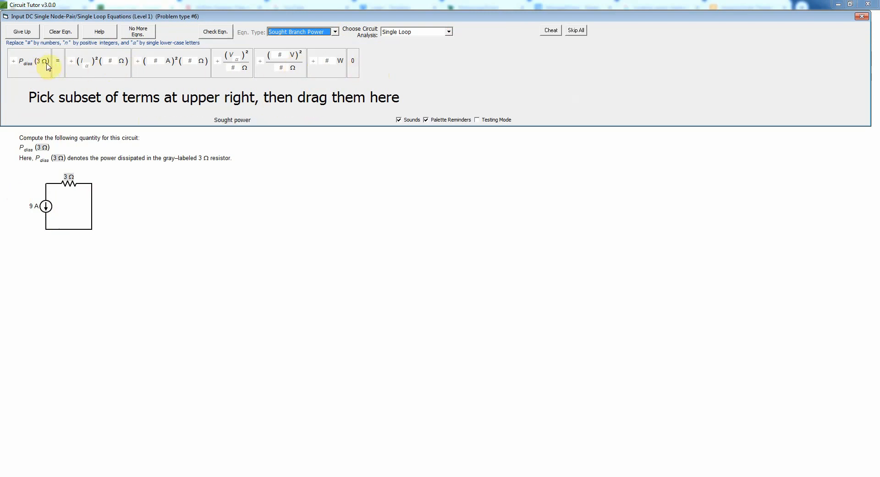
Step: Build the dissipated power equation as Pdiss(3 Ω) = (9 A)²(3 Ω) using the fixed current term, and check it
{"action": "left_click", "coordinate": [29, 66]}
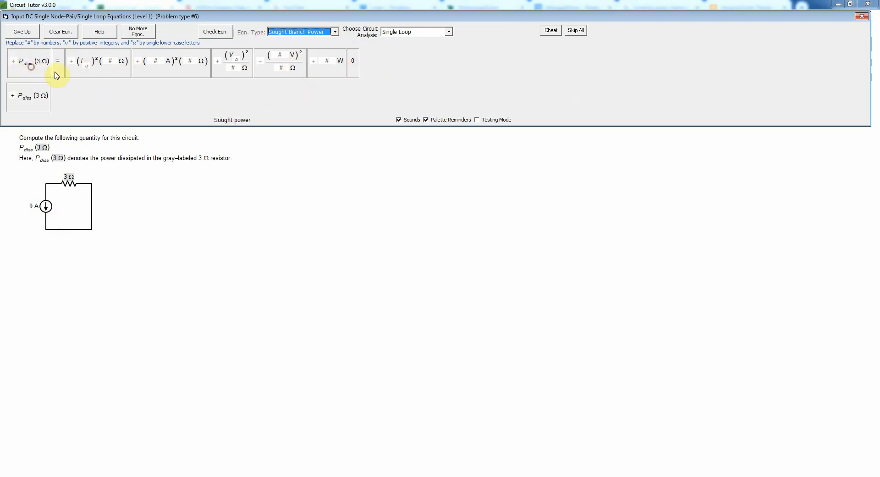
{"action": "left_click", "coordinate": [57, 72]}
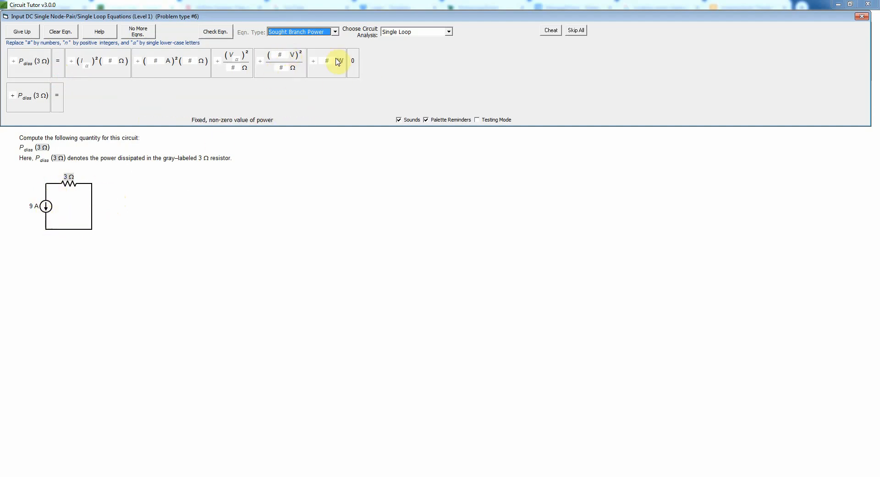
{"action": "left_click", "coordinate": [185, 72]}
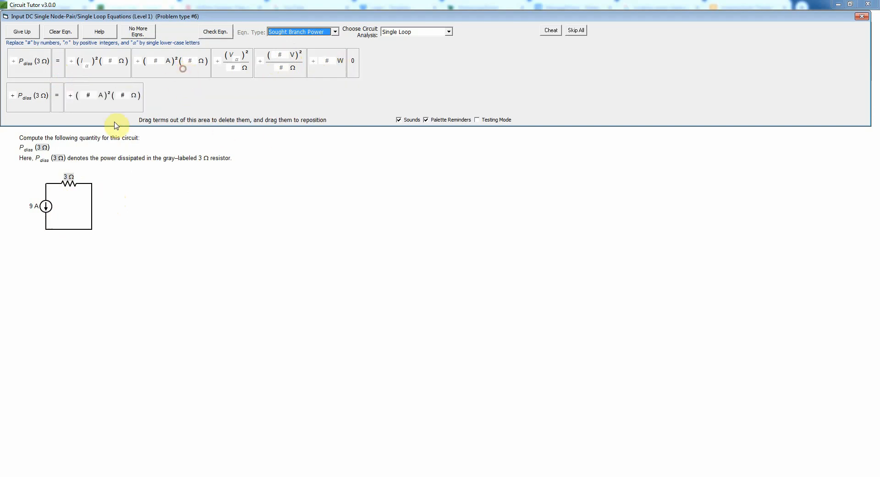
{"action": "left_click", "coordinate": [89, 95]}
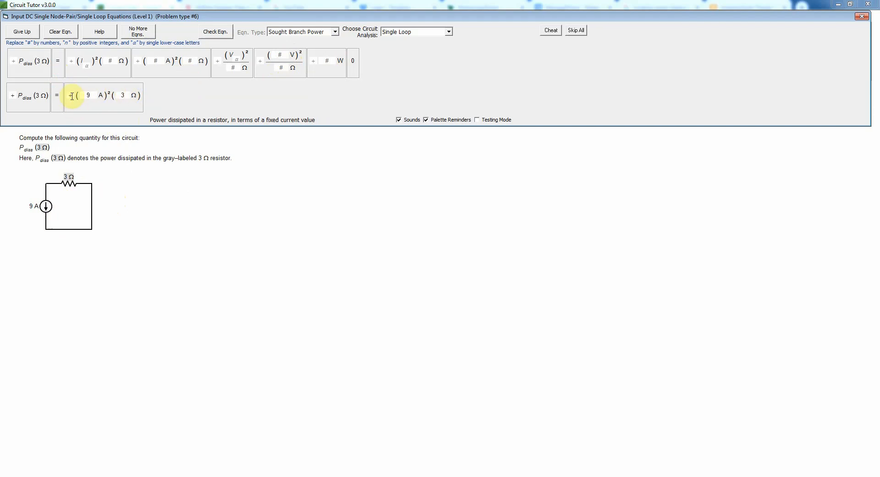
{"action": "left_click", "coordinate": [220, 32]}
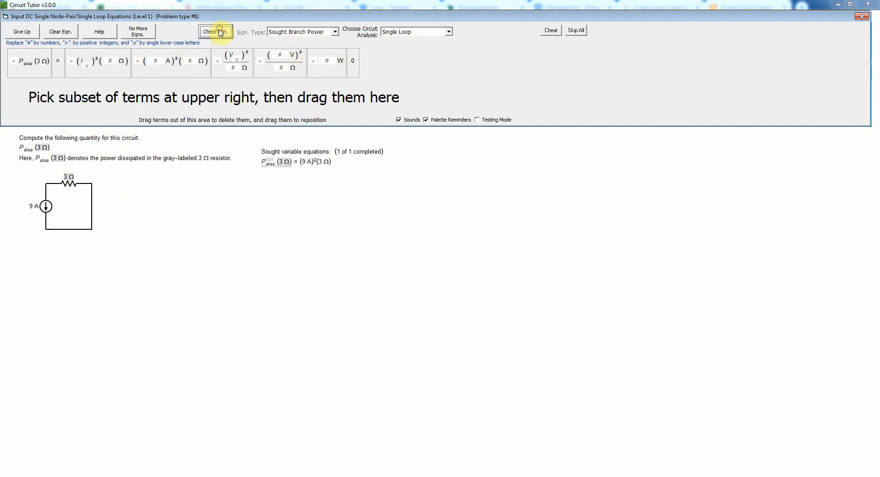
Step: Declare the power equations complete, and submit the Cheat-supplied Pdiss answer of 243 W for checking
{"action": "left_click", "coordinate": [140, 32]}
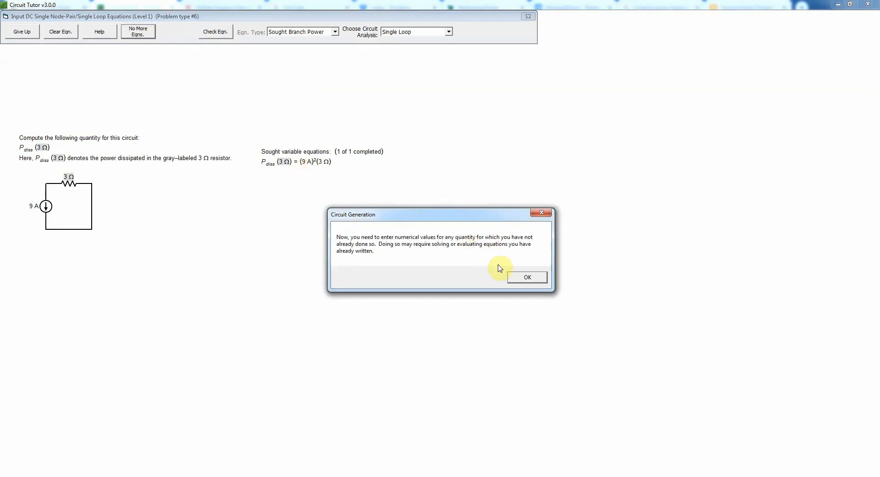
{"action": "left_click", "coordinate": [526, 277]}
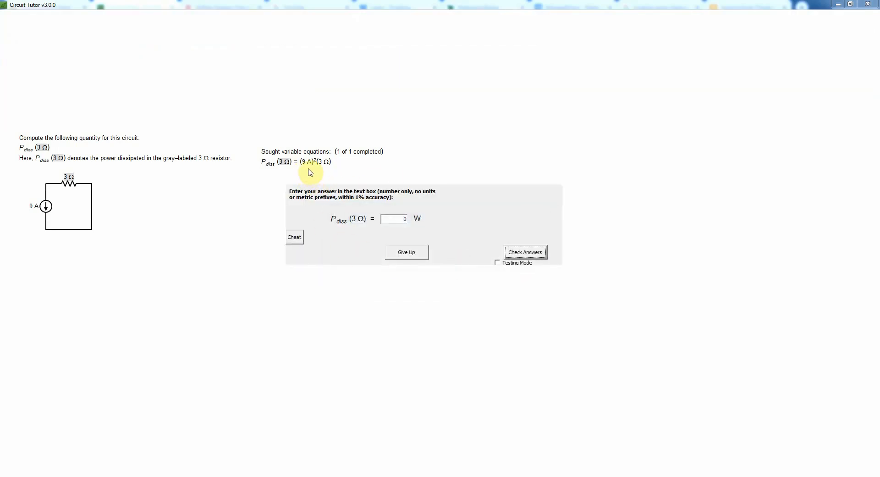
{"action": "left_click", "coordinate": [294, 237]}
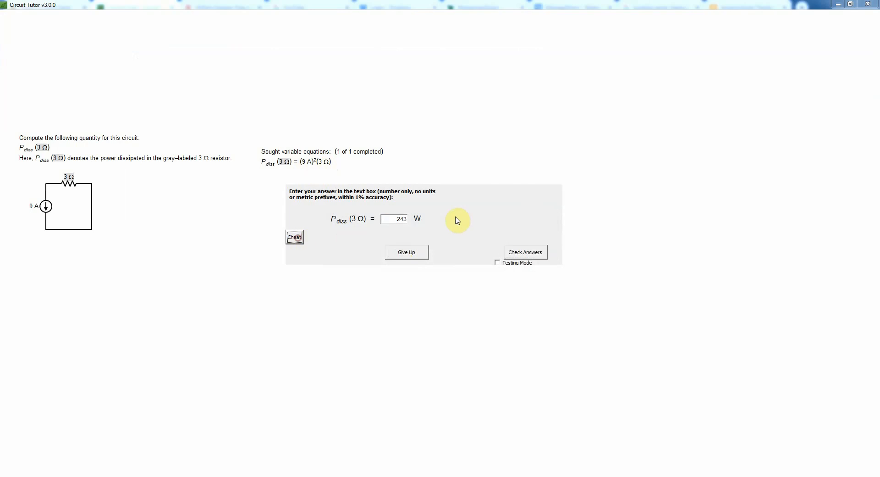
{"action": "left_click", "coordinate": [526, 252]}
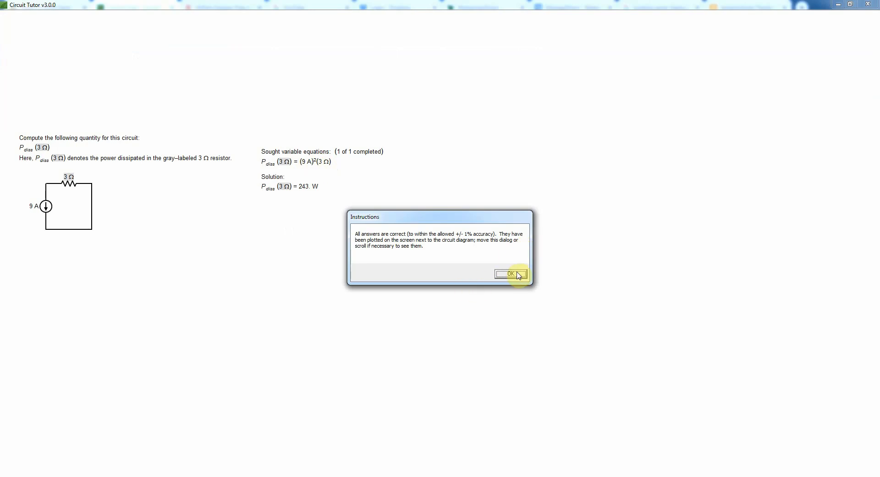
Step: Dismiss the answer feedback, and view and close the detailed explanation of the 3 Ω dissipated power solution
{"action": "left_click", "coordinate": [518, 274]}
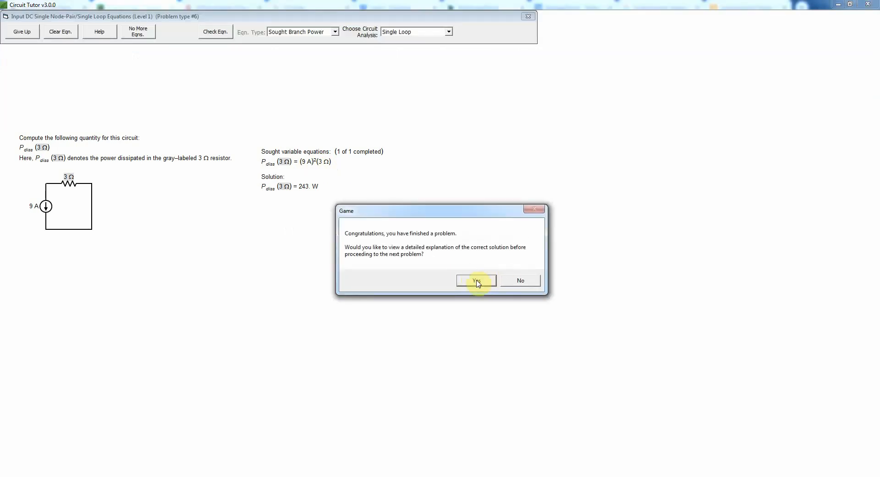
{"action": "left_click", "coordinate": [474, 281]}
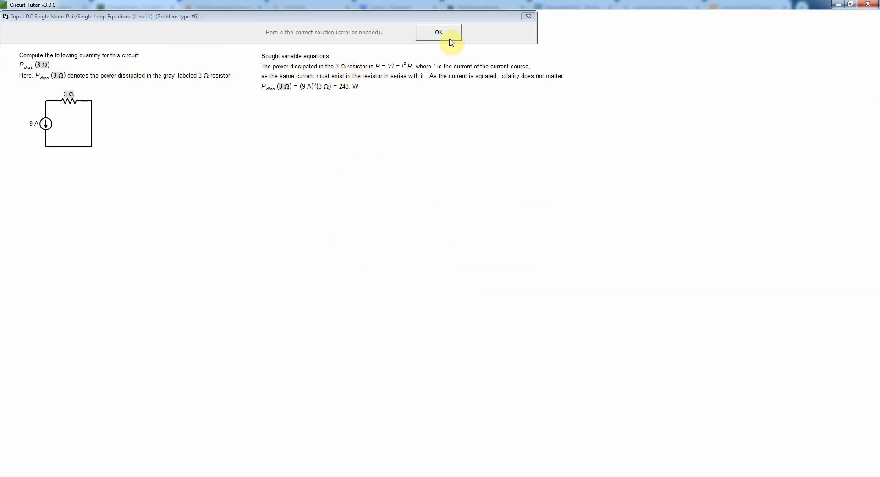
{"action": "left_click", "coordinate": [445, 34]}
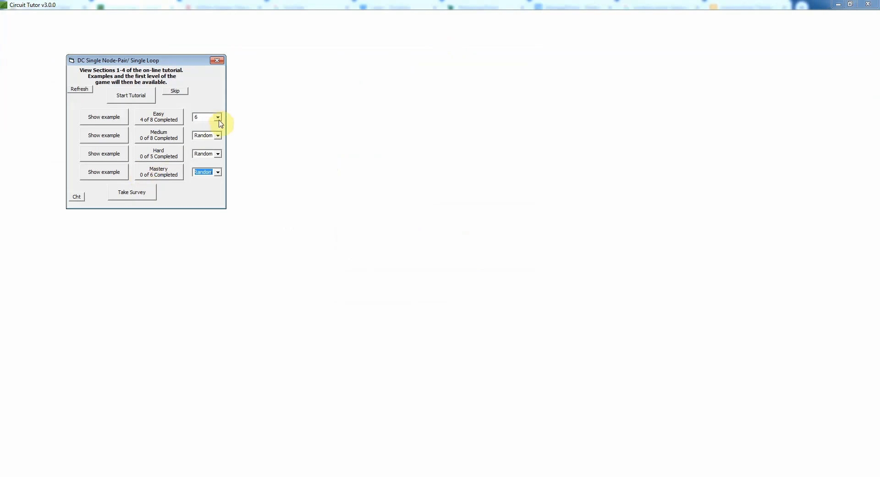
Step: Select problem type 7 for the Easy level and start it
{"action": "left_click", "coordinate": [219, 119]}
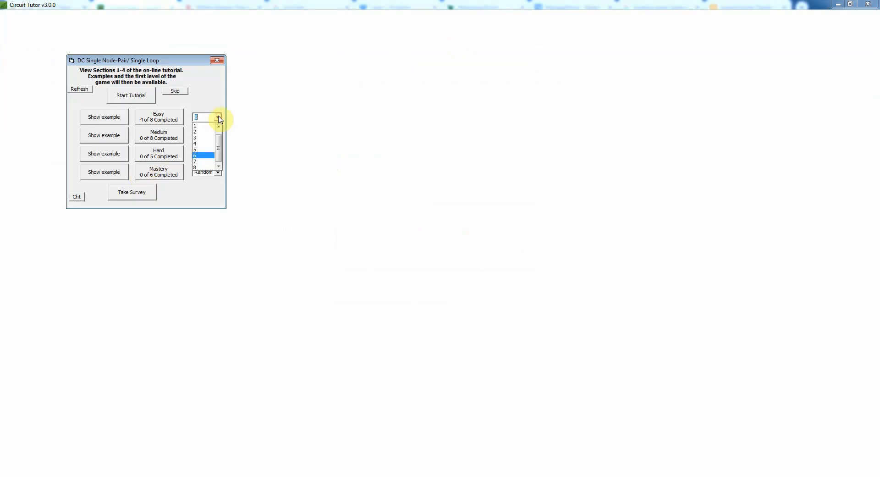
{"action": "left_click", "coordinate": [197, 160]}
{"action": "left_click", "coordinate": [164, 117]}
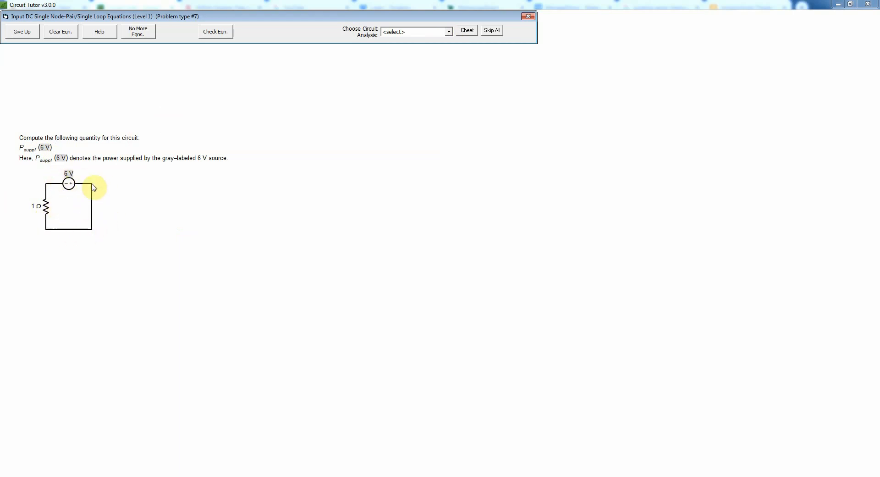
Step: Choose Single Node-Pair analysis for the 6 V source circuit, set the equation type to Sought Branch Power, and dismiss the term set note
{"action": "left_click", "coordinate": [449, 32]}
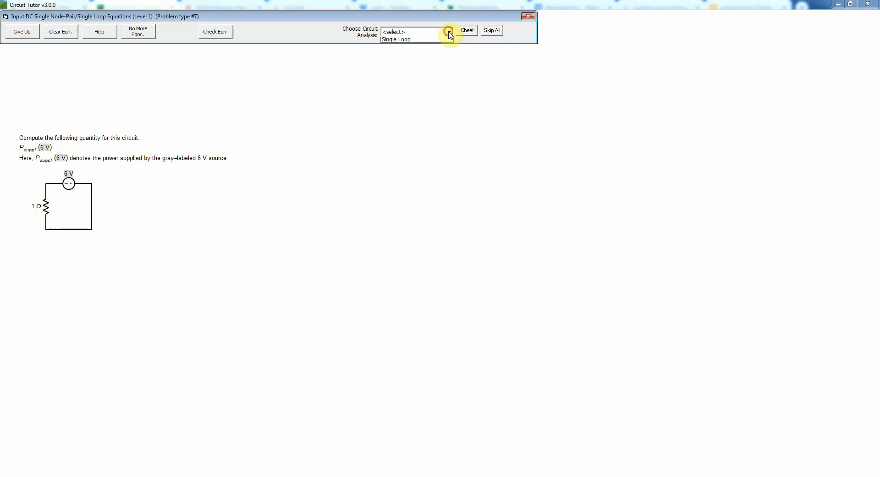
{"action": "left_click", "coordinate": [431, 48]}
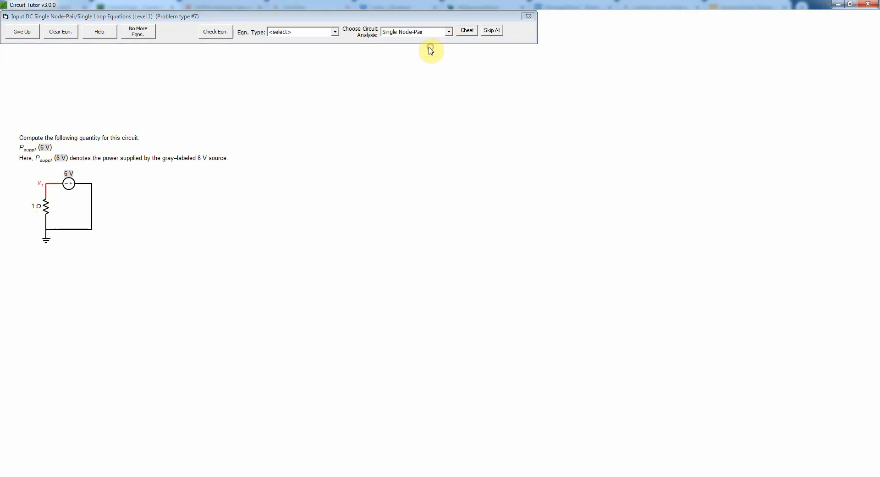
{"action": "left_click", "coordinate": [336, 32]}
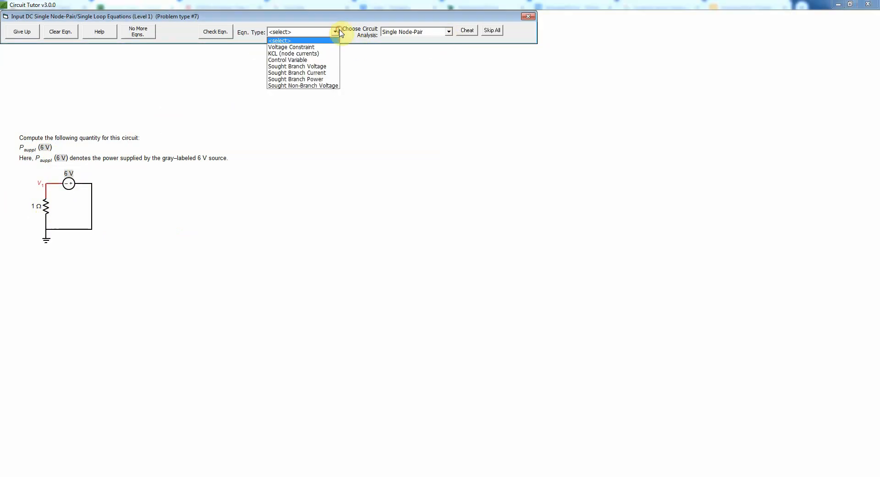
{"action": "left_click", "coordinate": [308, 79]}
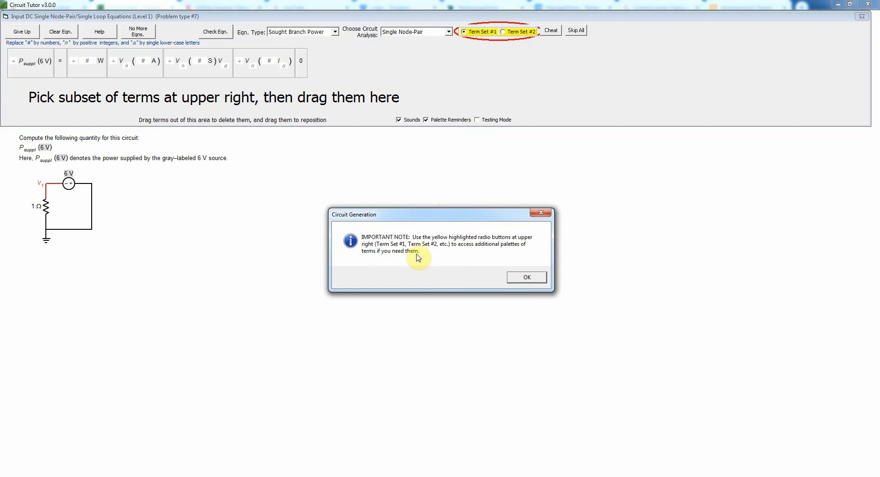
{"action": "left_click", "coordinate": [528, 277]}
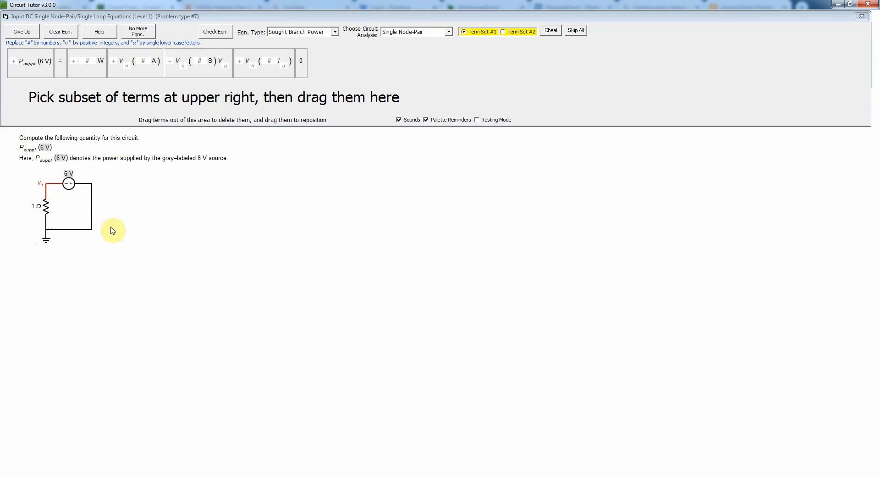
Step: Assemble the Psuppl(6 V) equation as an independent voltage source term multiplying a bracketed Vn over resistance term, using Term Set #2
{"action": "left_click", "coordinate": [28, 72]}
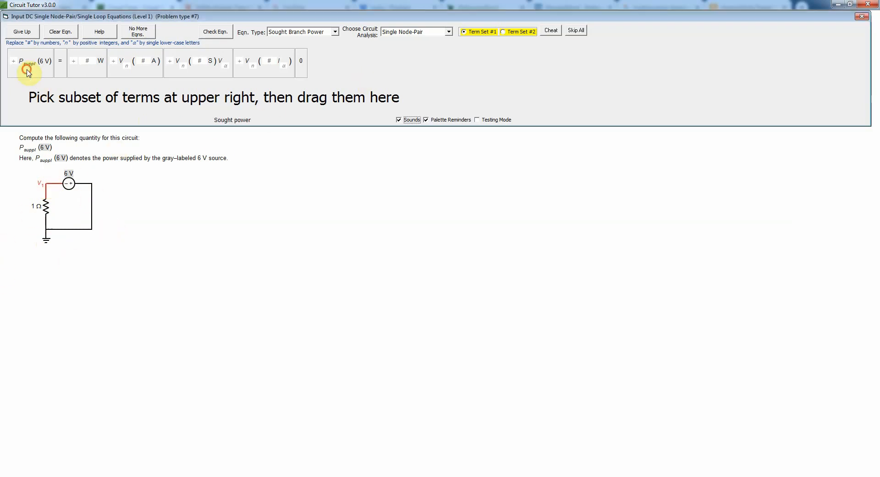
{"action": "left_click", "coordinate": [61, 73]}
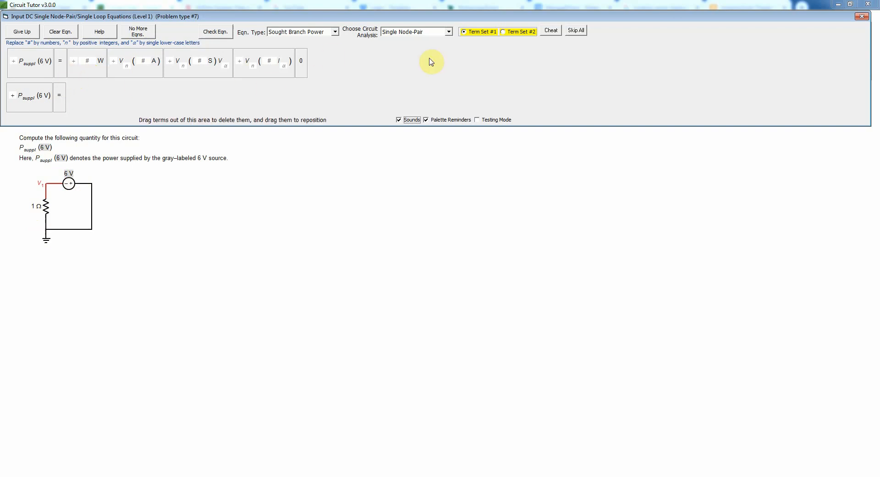
{"action": "left_click", "coordinate": [521, 32]}
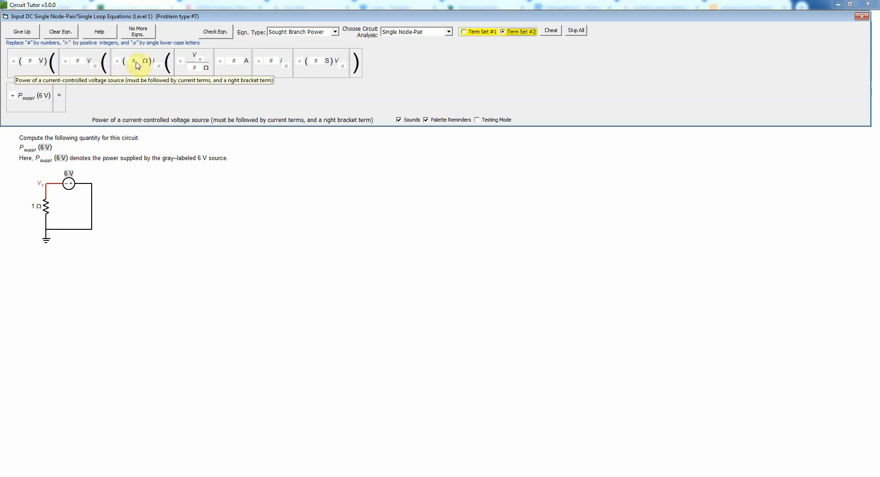
{"action": "left_click", "coordinate": [33, 68]}
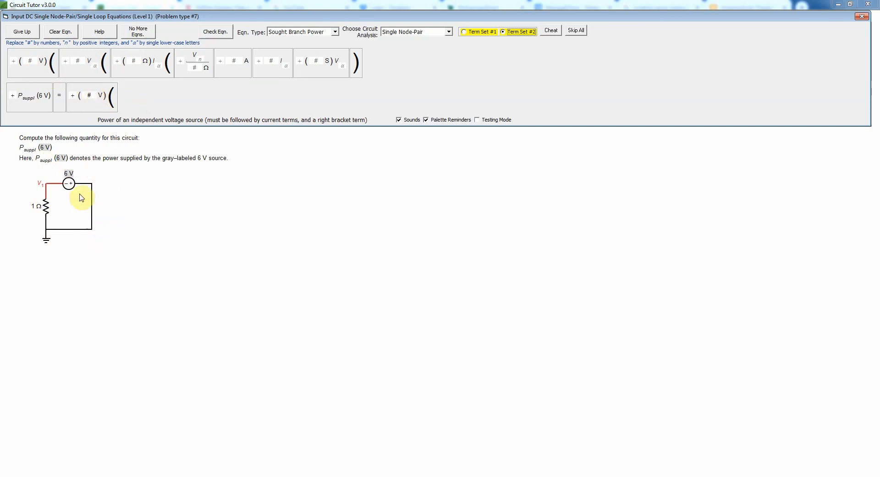
{"action": "left_click", "coordinate": [186, 76]}
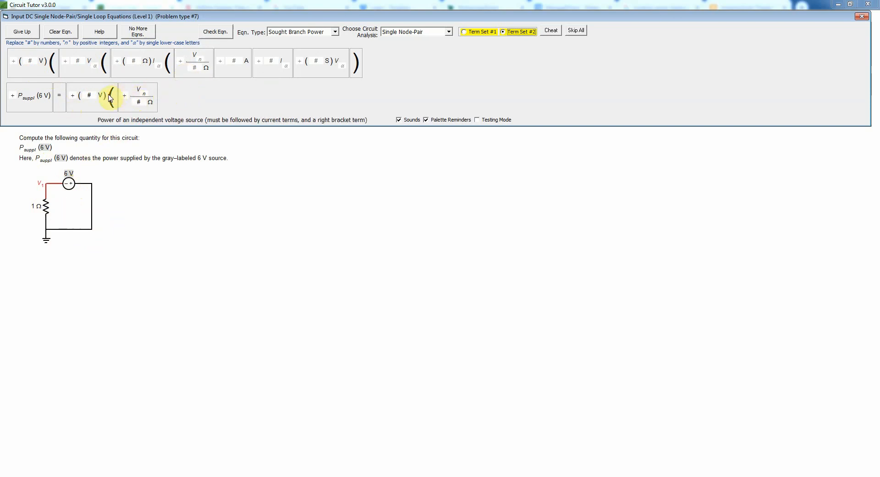
{"action": "left_click", "coordinate": [357, 63]}
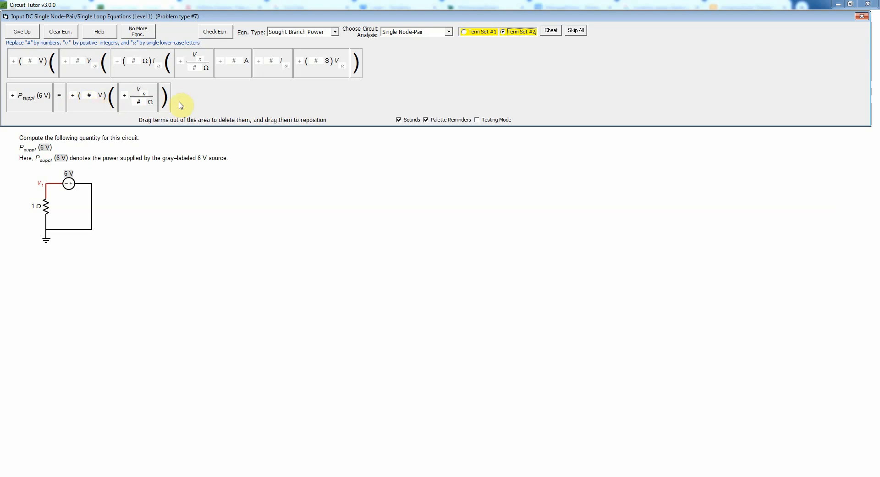
Step: Fill in 6 V for the source, node 1 for the voltage and 1 Ω for the resistance in the Psuppl(6 V) equation
{"action": "left_click", "coordinate": [91, 94]}
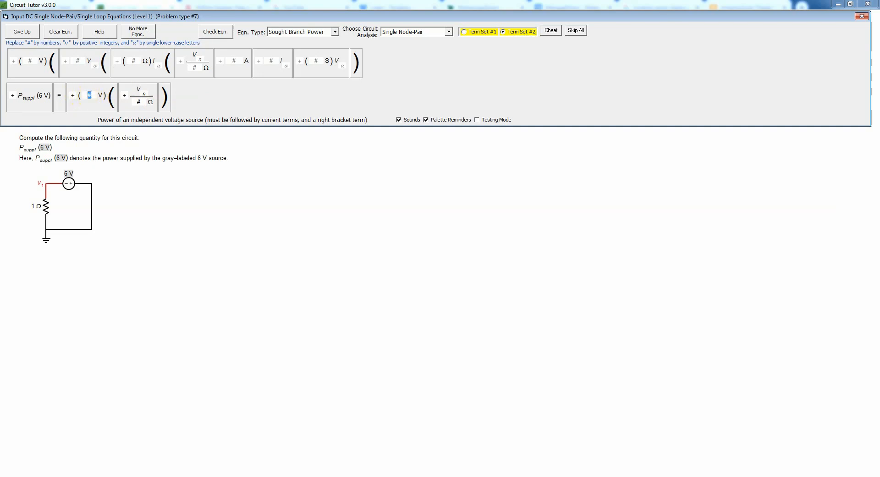
{"action": "type", "text": "6"}
{"action": "left_click", "coordinate": [144, 94]}
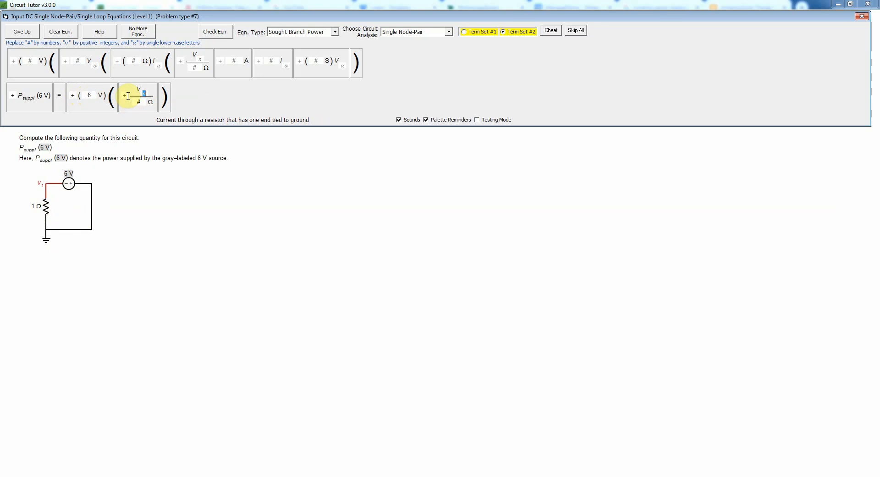
{"action": "left_click", "coordinate": [145, 94]}
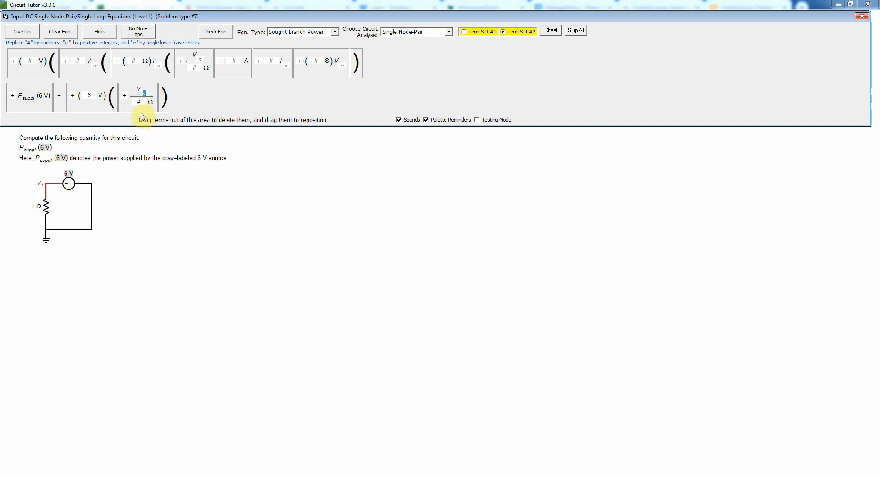
{"action": "type", "text": "1"}
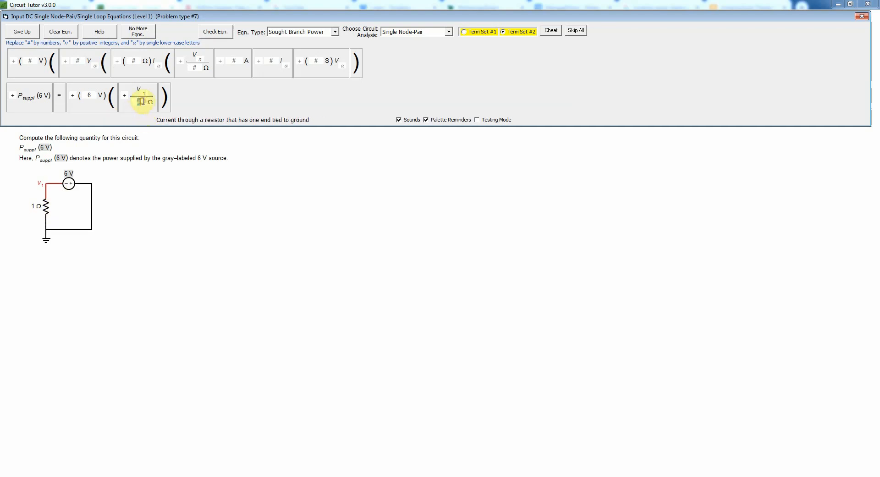
{"action": "type", "text": "1"}
Step: Check the Psuppl(6 V) equation and dismiss the feedback and error-limit messages
{"action": "left_click", "coordinate": [225, 33]}
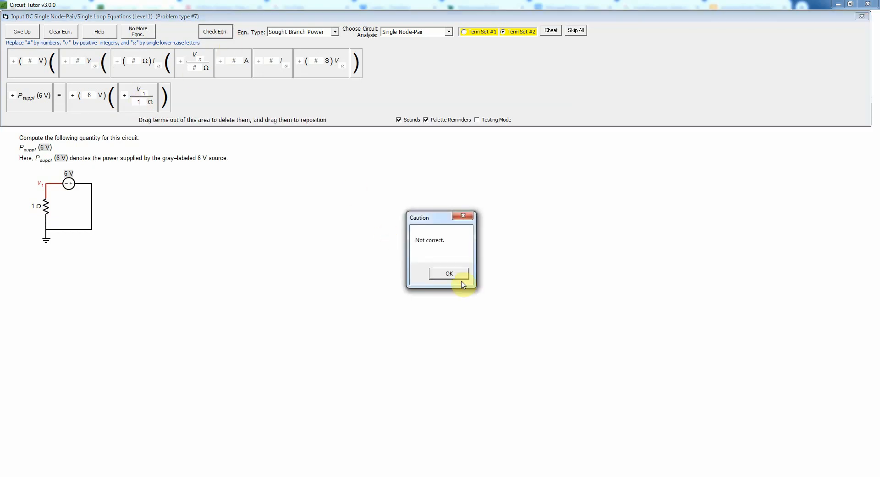
{"action": "left_click", "coordinate": [449, 274]}
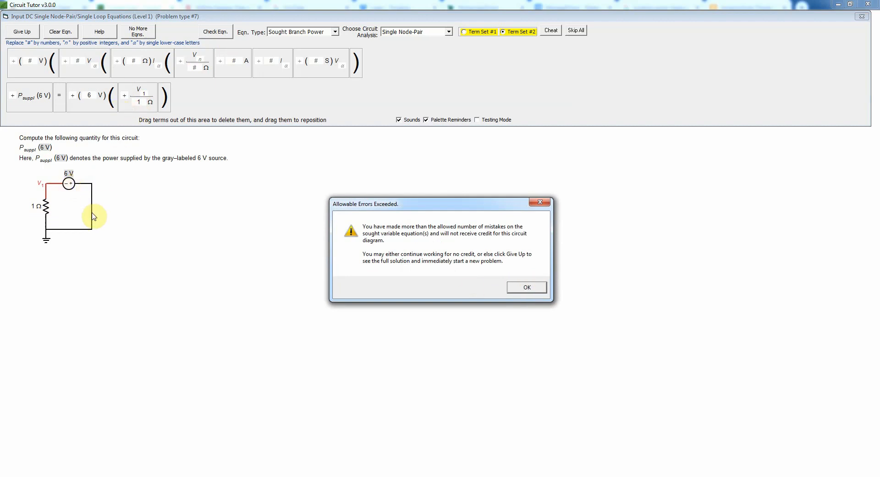
{"action": "left_click", "coordinate": [40, 183]}
{"action": "left_click", "coordinate": [527, 287]}
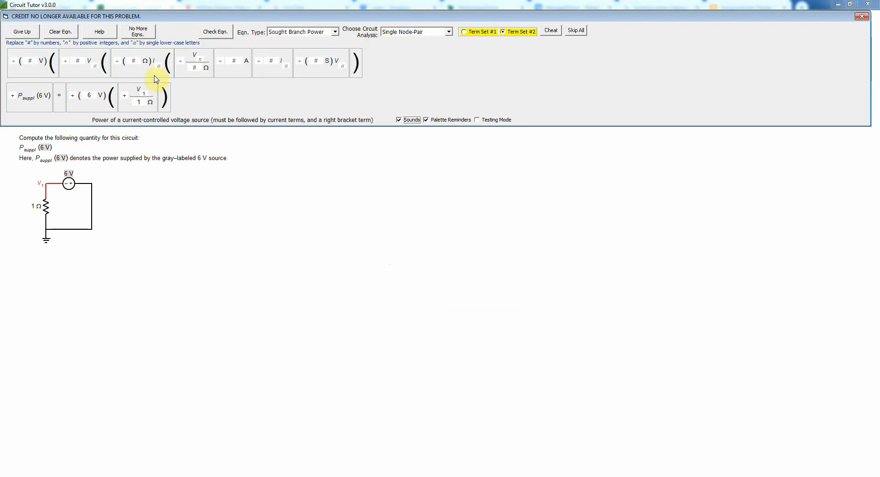
Step: Change the sign of the bracketed V1 over 1 Ω term to minus and check the Psuppl(6 V) equation again
{"action": "left_click", "coordinate": [125, 95]}
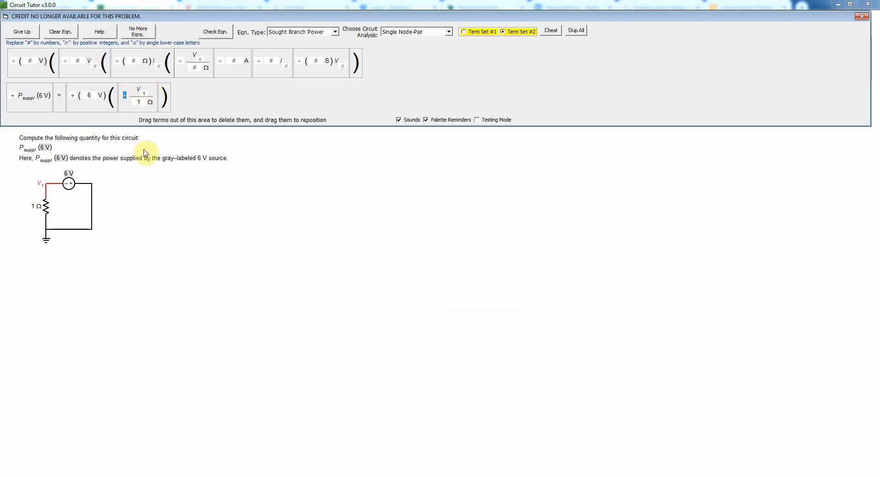
{"action": "key", "text": "minus"}
{"action": "left_click", "coordinate": [214, 34]}
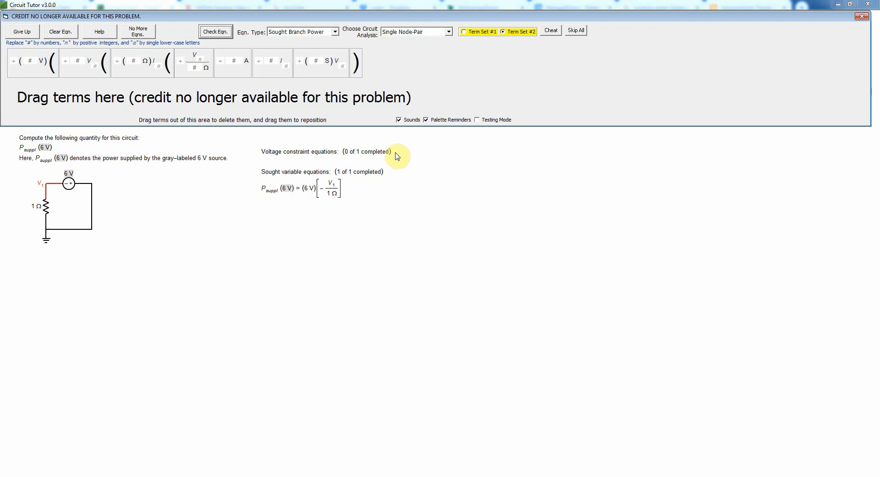
Step: Set the equation type to Voltage Constraint and assemble an equation with a node voltage equal to a constant voltage source term
{"action": "left_click", "coordinate": [334, 31]}
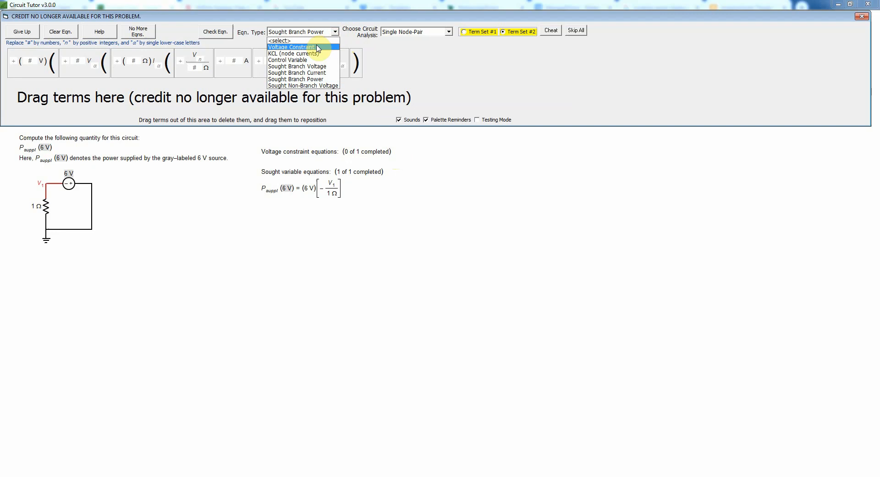
{"action": "left_click", "coordinate": [318, 47]}
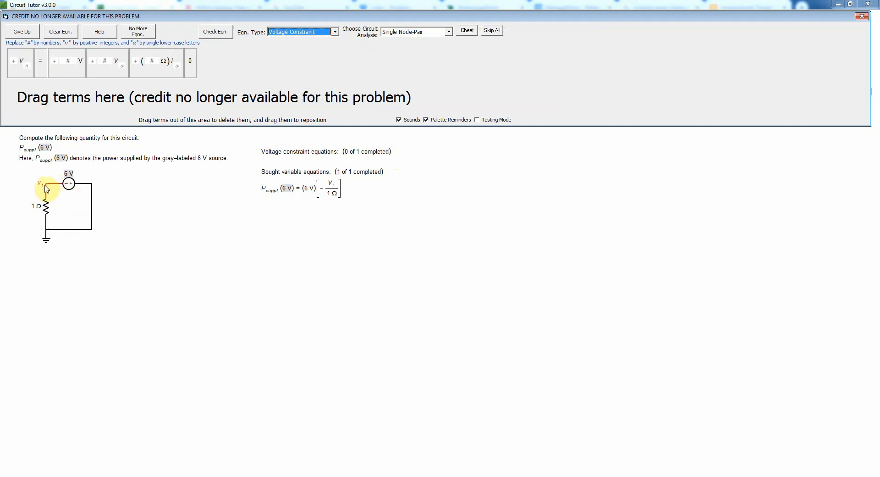
{"action": "left_click", "coordinate": [50, 186]}
{"action": "left_click", "coordinate": [22, 72]}
{"action": "left_click", "coordinate": [40, 72]}
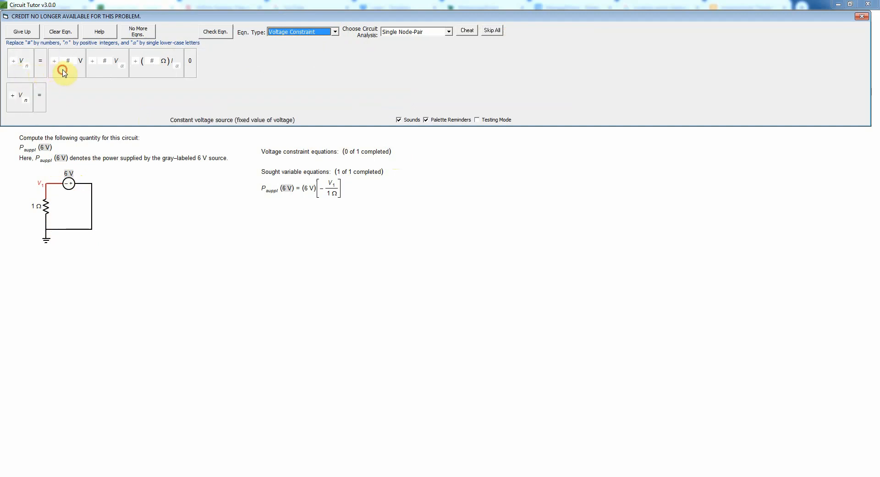
{"action": "left_click", "coordinate": [62, 70]}
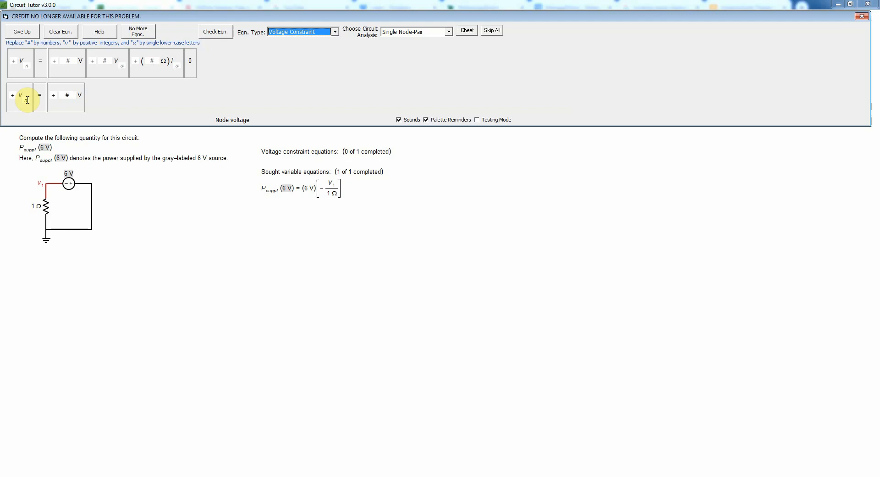
Step: Complete the voltage constraint equation as V1 = −6 V and check it
{"action": "left_click", "coordinate": [27, 99]}
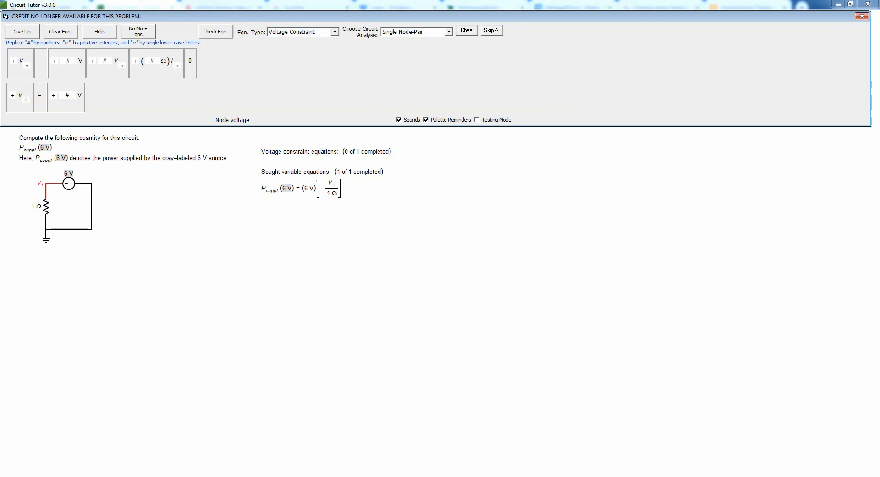
{"action": "left_click", "coordinate": [68, 95]}
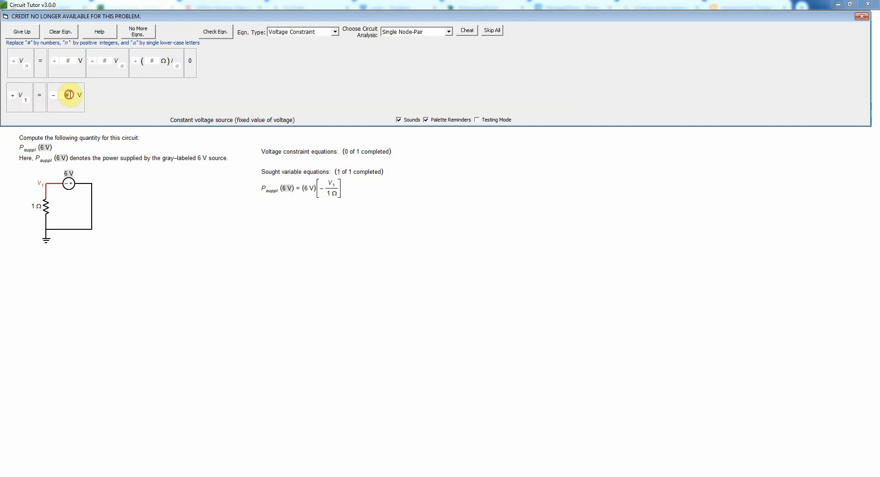
{"action": "type", "text": "6"}
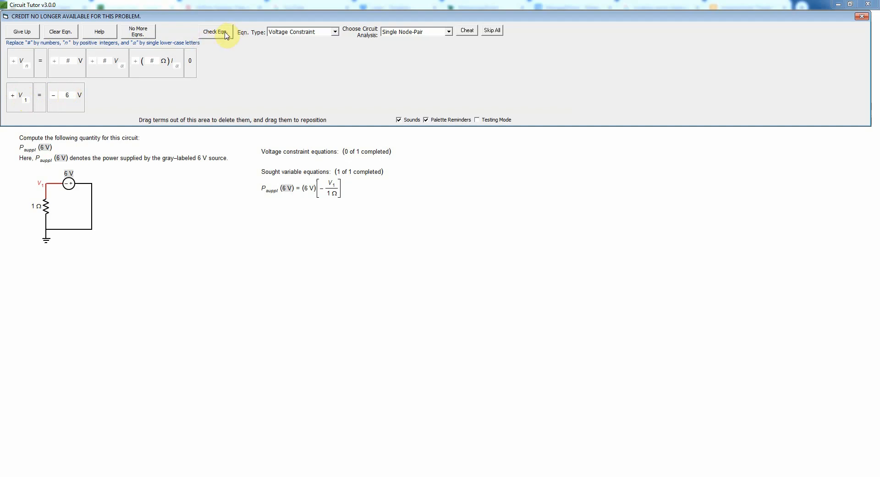
{"action": "left_click", "coordinate": [224, 34]}
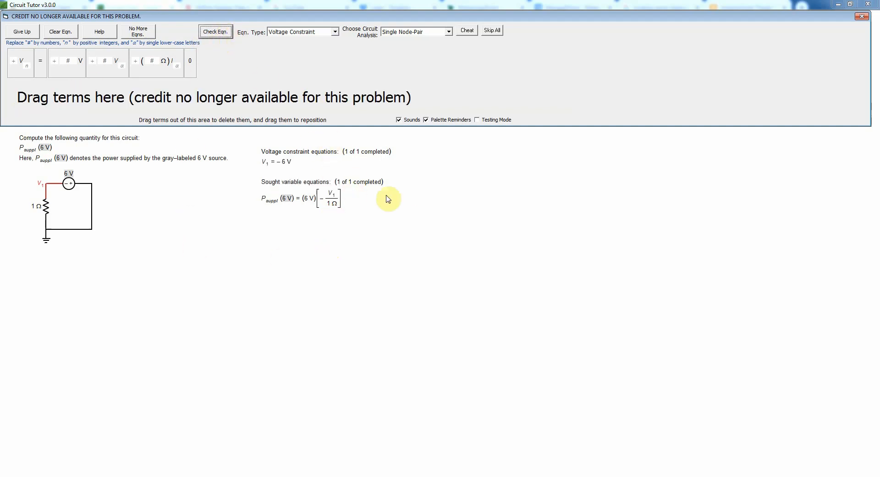
Step: Declare the equations finished, dismiss the note, fill in the Psuppl(6 V) answer of 36 W using the cheat, and check it
{"action": "left_click", "coordinate": [139, 32]}
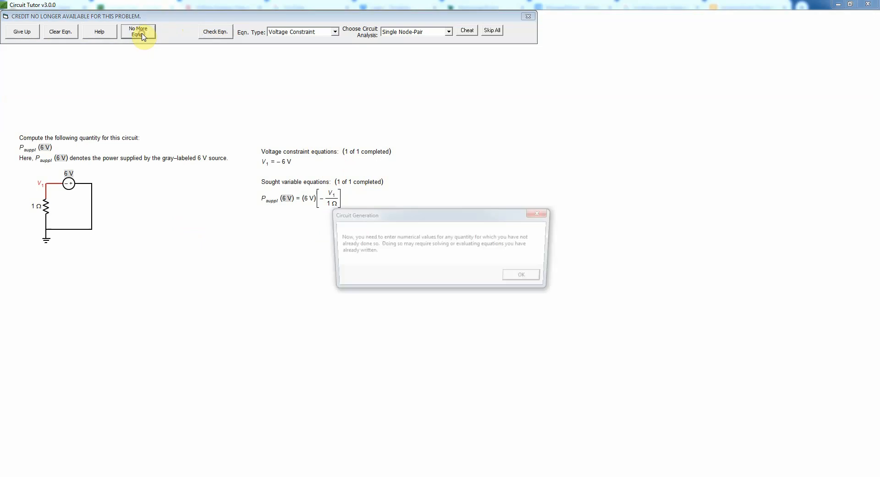
{"action": "left_click", "coordinate": [533, 277]}
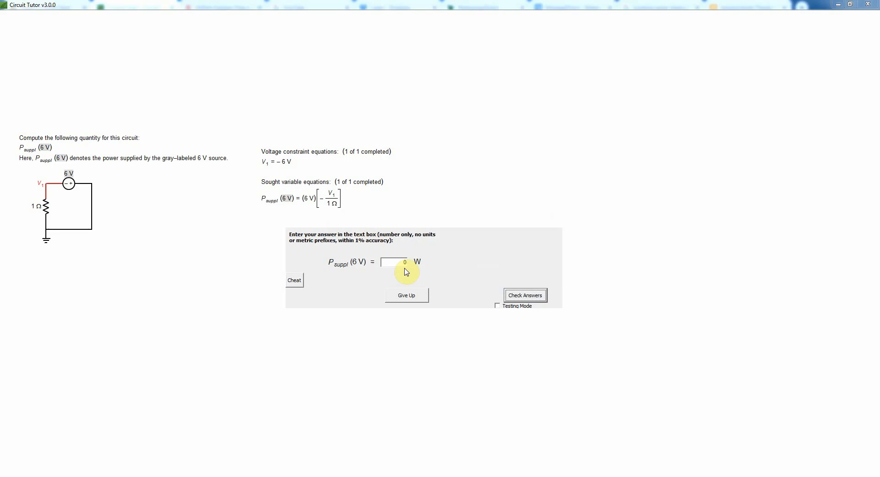
{"action": "left_click", "coordinate": [295, 281]}
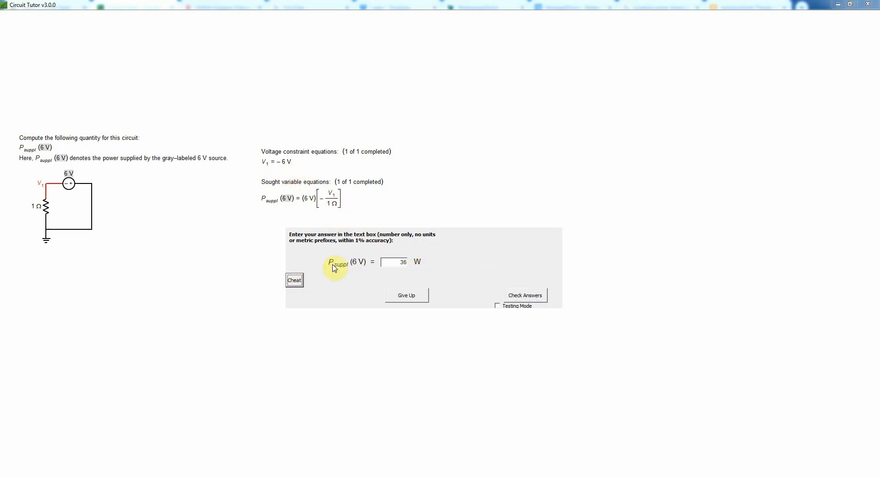
{"action": "left_click", "coordinate": [529, 295]}
Step: Dismiss the answer feedback, and view and close the detailed explanation of the power supplied by the 6 V source
{"action": "left_click", "coordinate": [506, 275]}
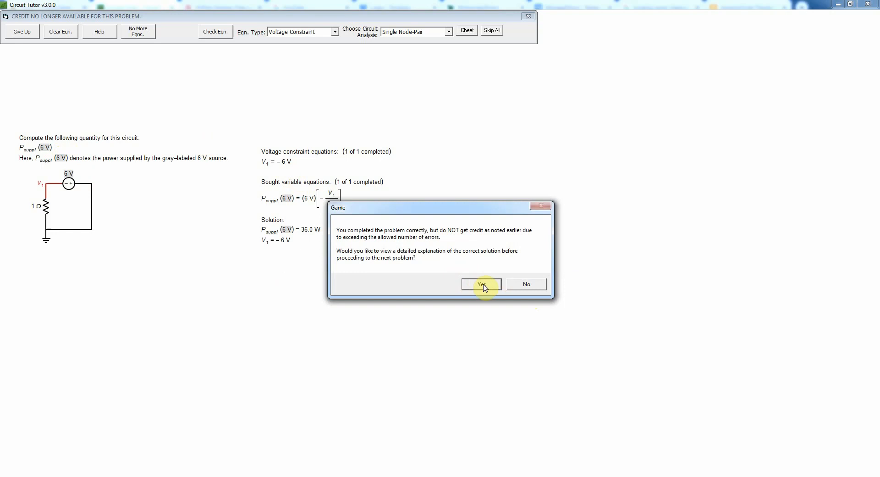
{"action": "left_click", "coordinate": [481, 284]}
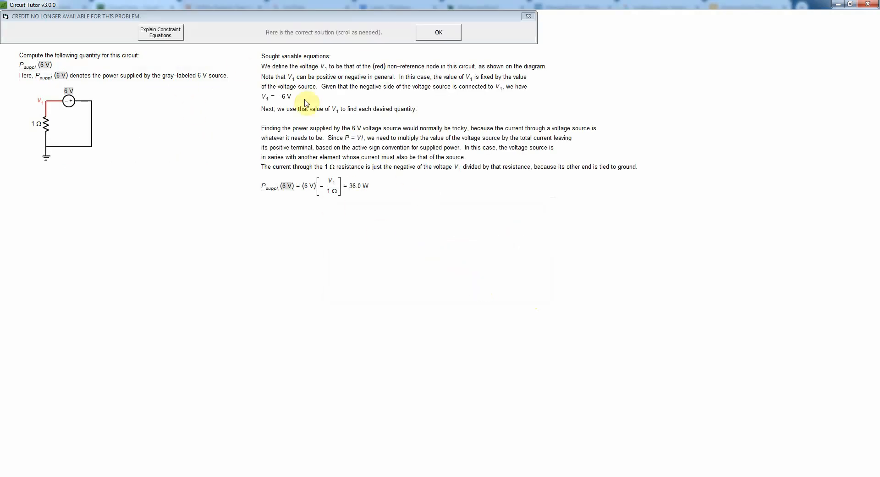
{"action": "left_click", "coordinate": [449, 35]}
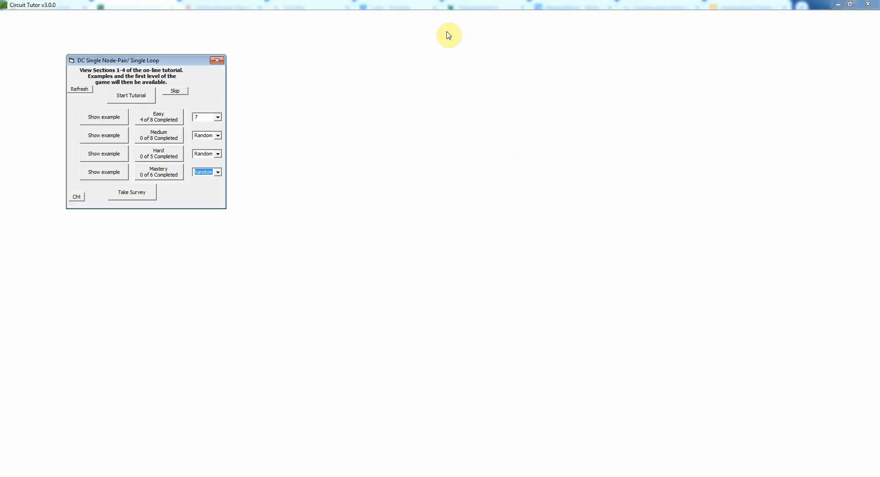
Step: Select problem type 8 for the Easy level and start it
{"action": "left_click", "coordinate": [215, 118]}
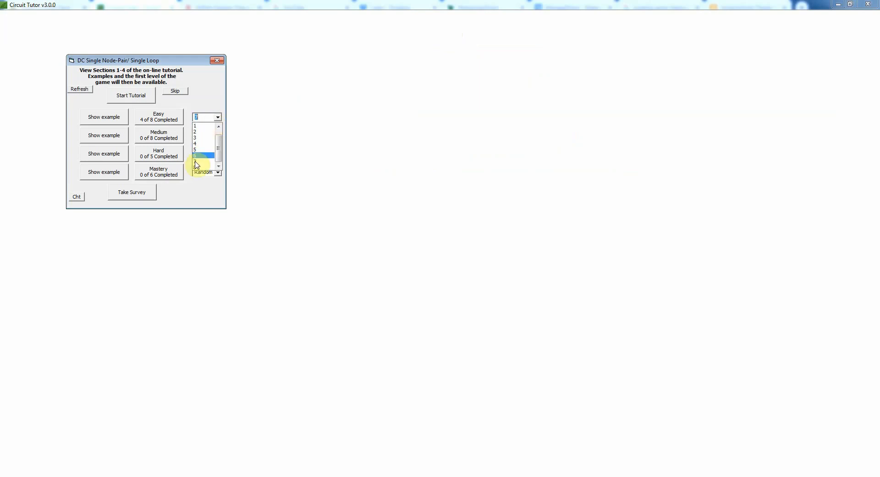
{"action": "left_click", "coordinate": [196, 167]}
{"action": "left_click", "coordinate": [166, 118]}
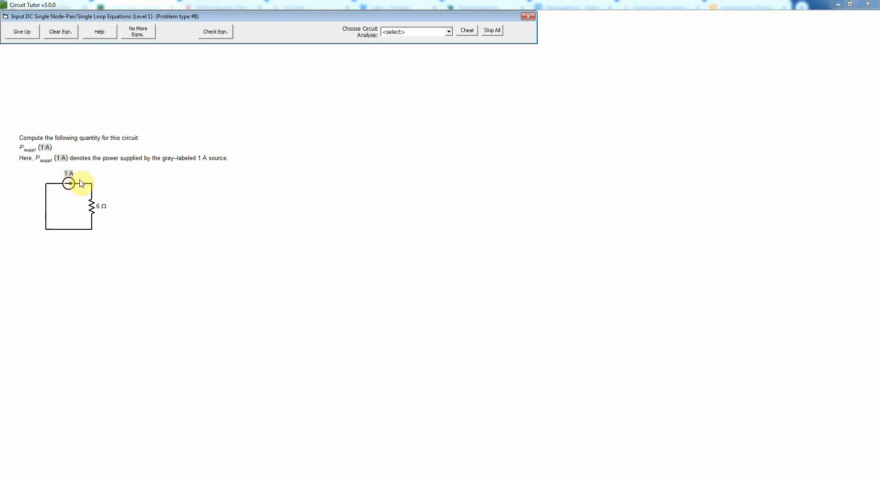
Step: Choose Single Loop analysis for the 1 A source circuit, set the equation type to Sought Branch Power, and dismiss the term set note
{"action": "left_click", "coordinate": [449, 32]}
{"action": "left_click", "coordinate": [442, 53]}
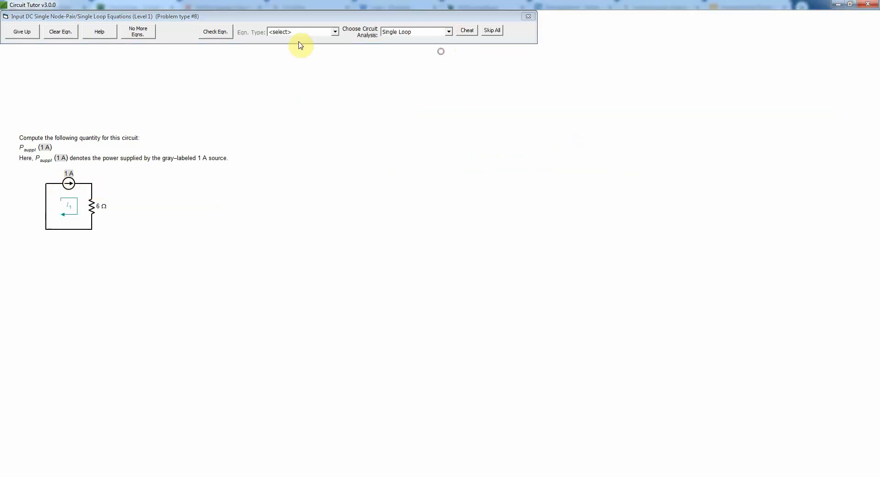
{"action": "left_click", "coordinate": [335, 32]}
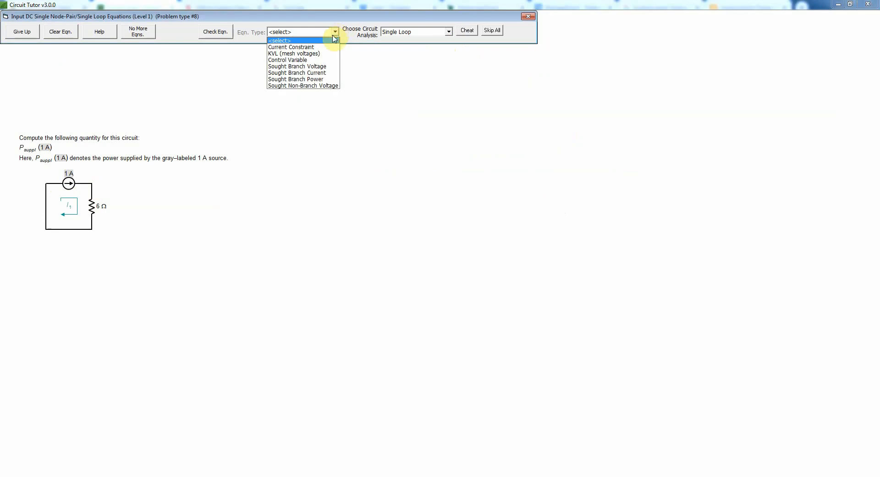
{"action": "left_click", "coordinate": [315, 79]}
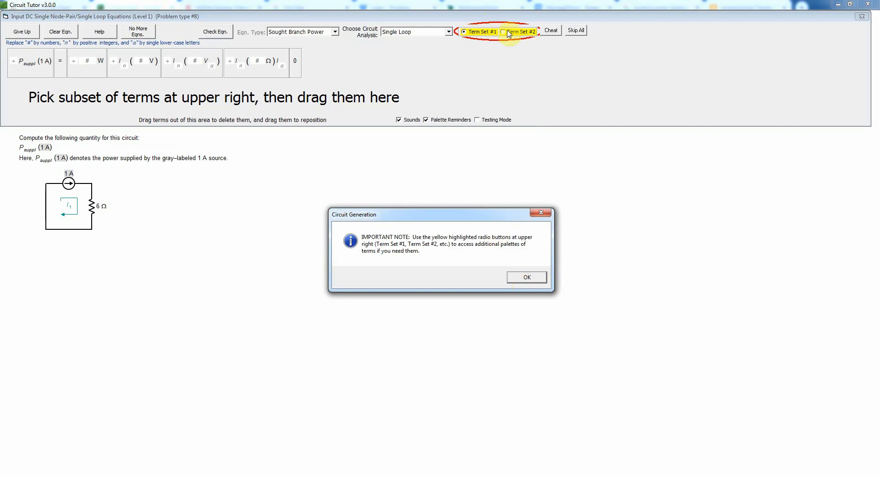
{"action": "left_click", "coordinate": [528, 278]}
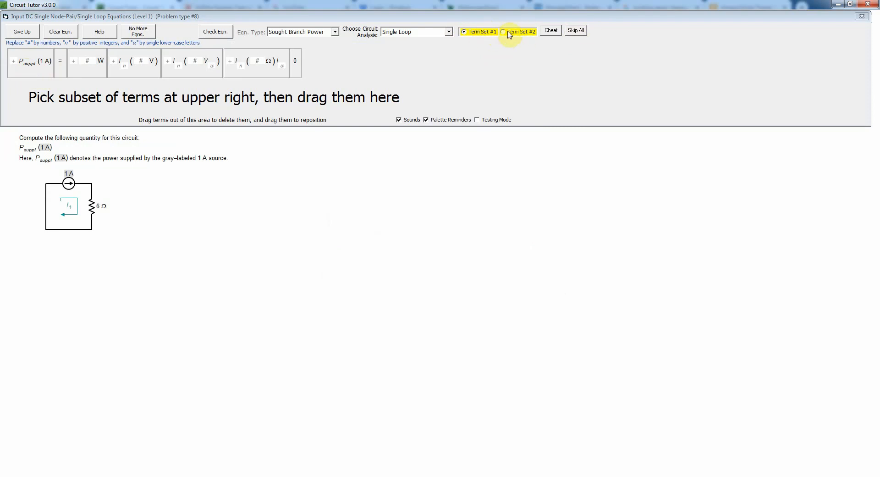
Step: Start the power equation with Psuppl (1 A), an equals sign, and the independent current source term with opening bracket from Term Set #2
{"action": "left_click", "coordinate": [36, 75]}
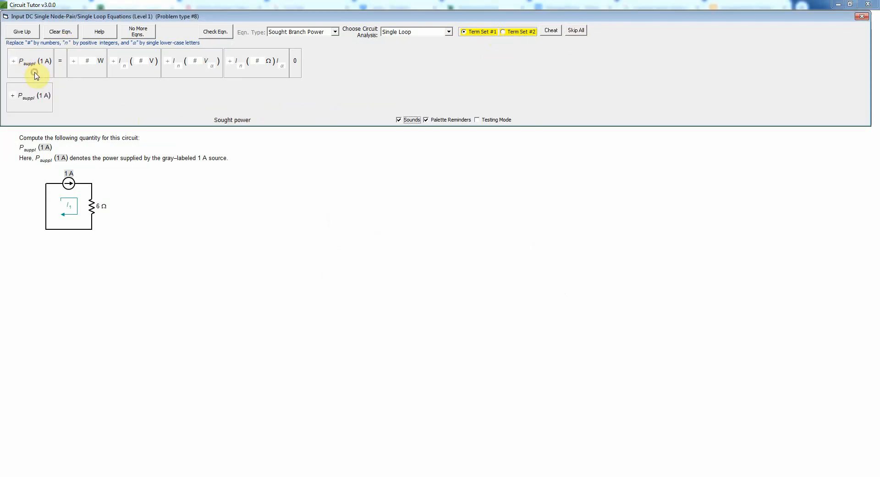
{"action": "left_click", "coordinate": [63, 75]}
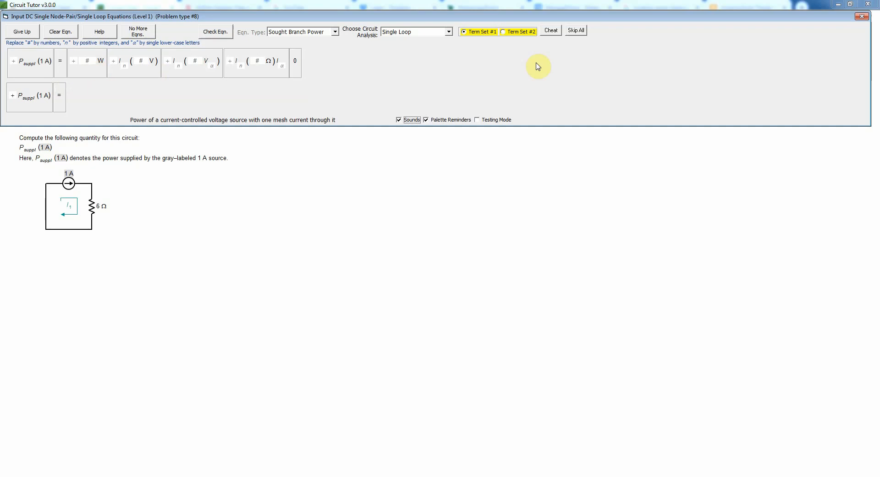
{"action": "left_click", "coordinate": [519, 32]}
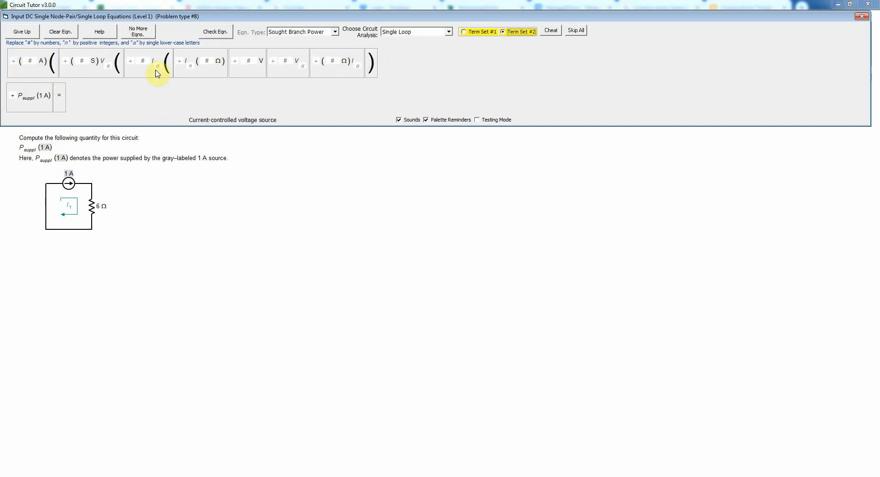
{"action": "left_click", "coordinate": [35, 70]}
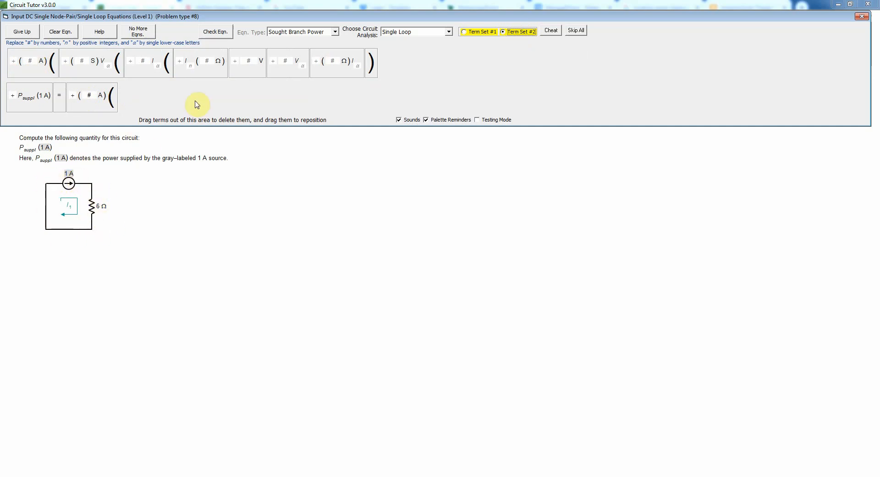
Step: Try the resistor voltage term inside the bracket, replace it with the constant voltage source term, and close the bracket
{"action": "left_click", "coordinate": [204, 73]}
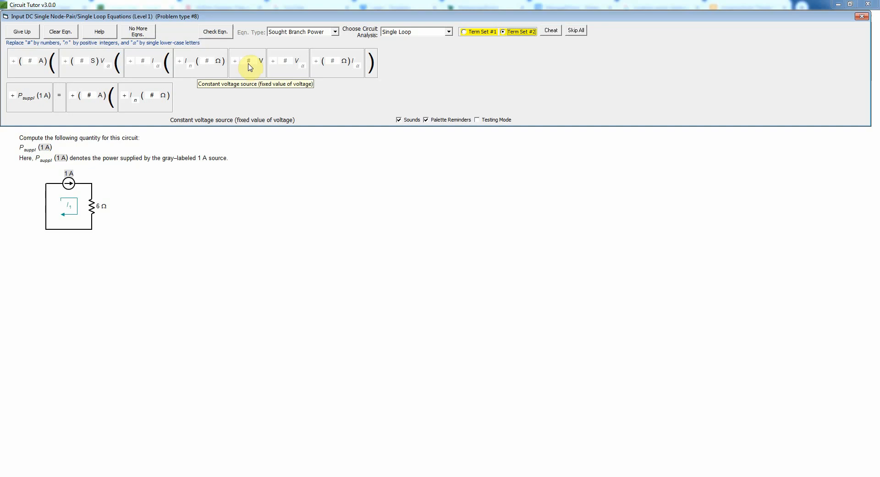
{"action": "left_click", "coordinate": [168, 100]}
{"action": "left_click", "coordinate": [251, 69]}
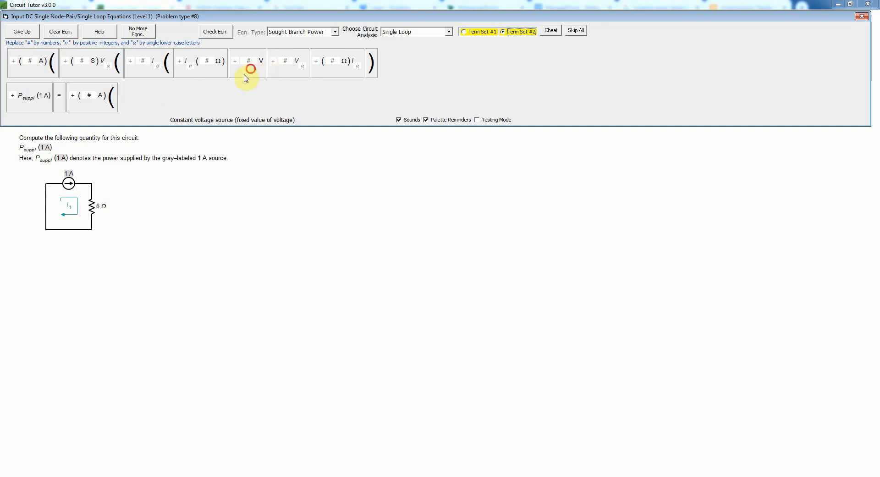
{"action": "left_click", "coordinate": [372, 69]}
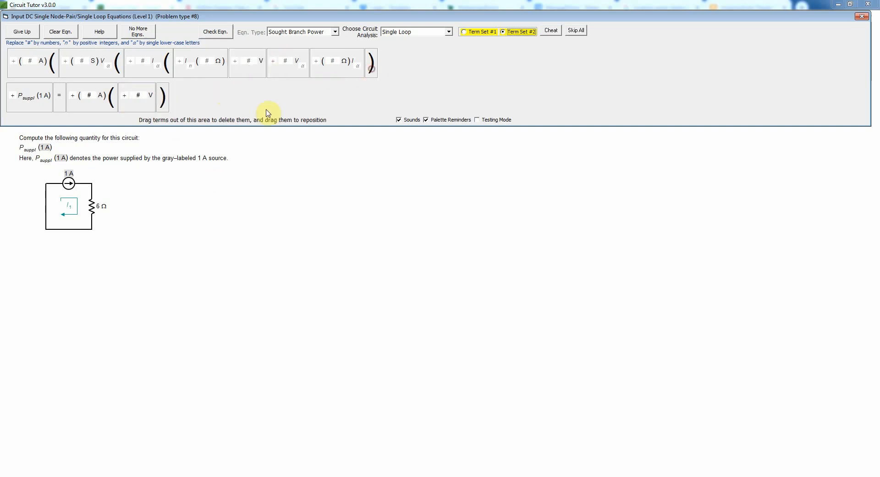
Step: Fill in 1 A for the source current and 6 V for the voltage in the power equation, and check the equation
{"action": "left_click", "coordinate": [92, 95]}
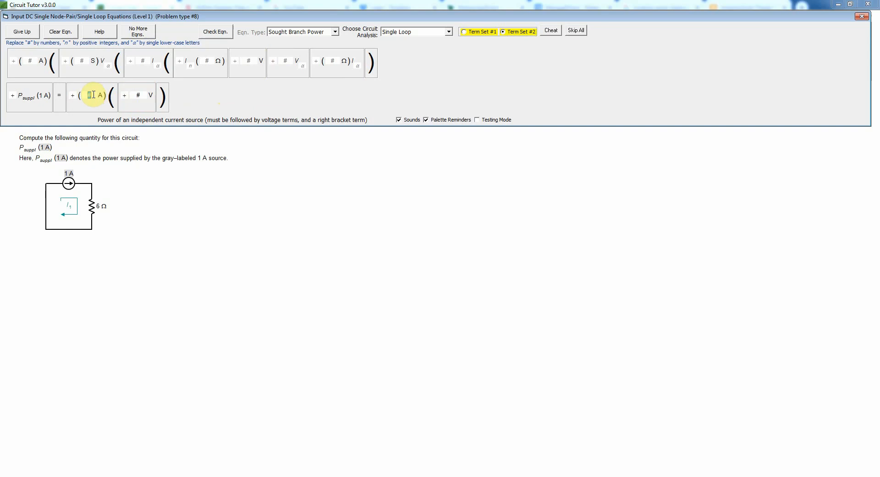
{"action": "type", "text": "1"}
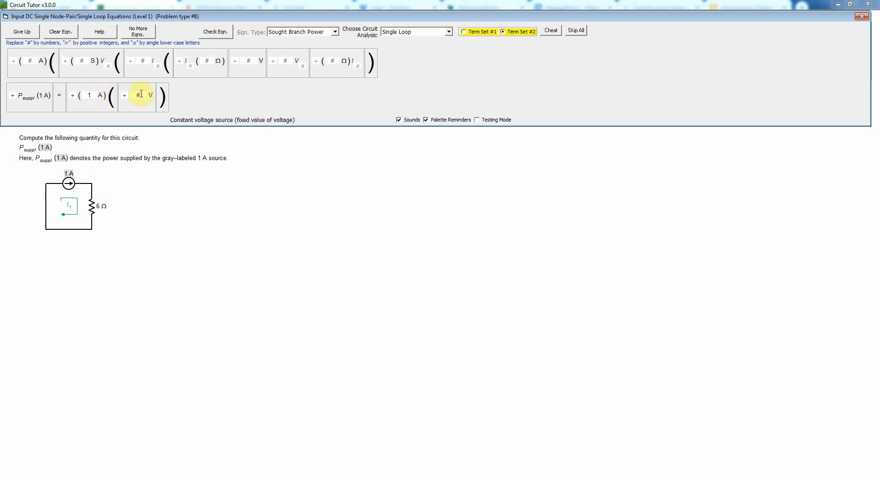
{"action": "left_click", "coordinate": [140, 95]}
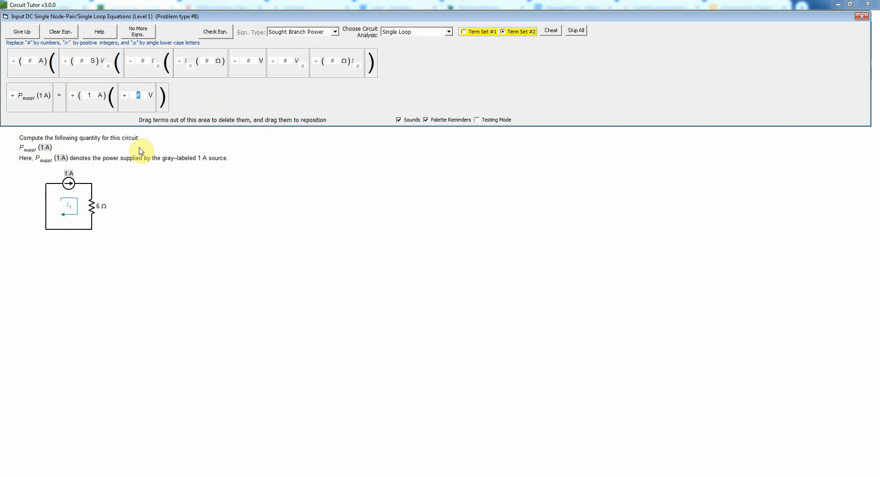
{"action": "type", "text": "6"}
{"action": "left_click", "coordinate": [224, 35]}
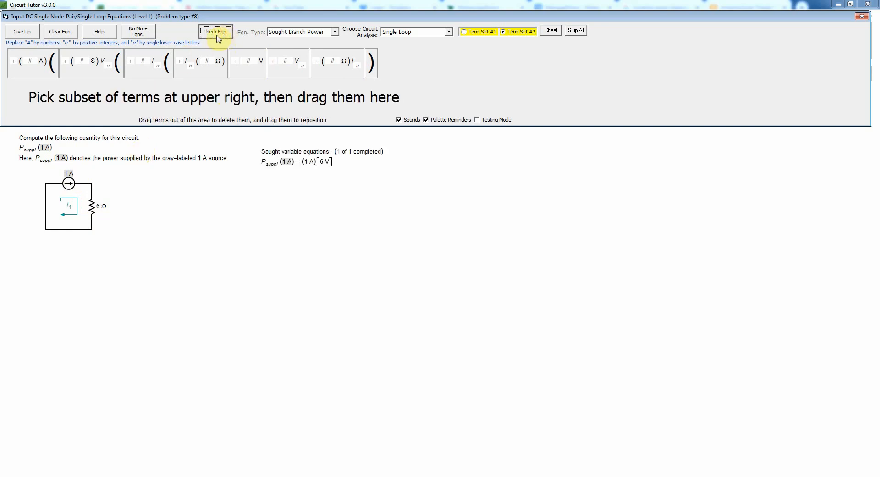
Step: Declare the equations finished, dismiss the note, fill in the Psuppl (1 A) answer of 6 W using the cheat, and check it
{"action": "left_click", "coordinate": [139, 33]}
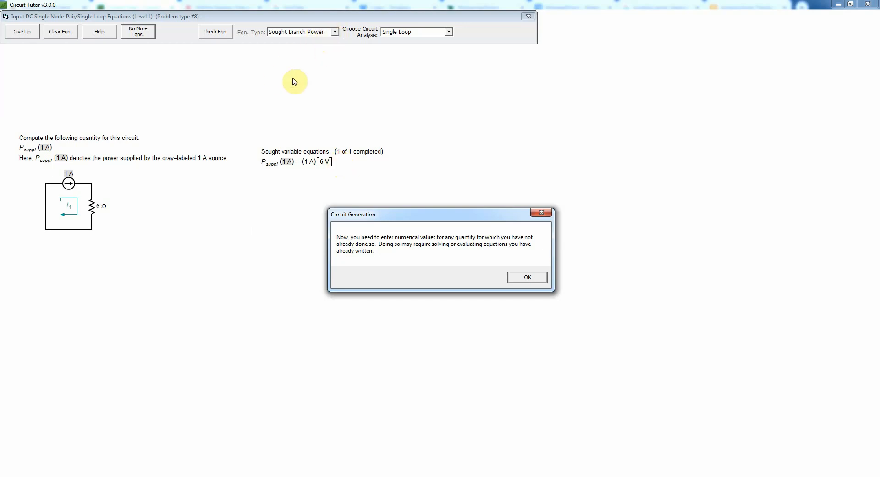
{"action": "left_click", "coordinate": [529, 279]}
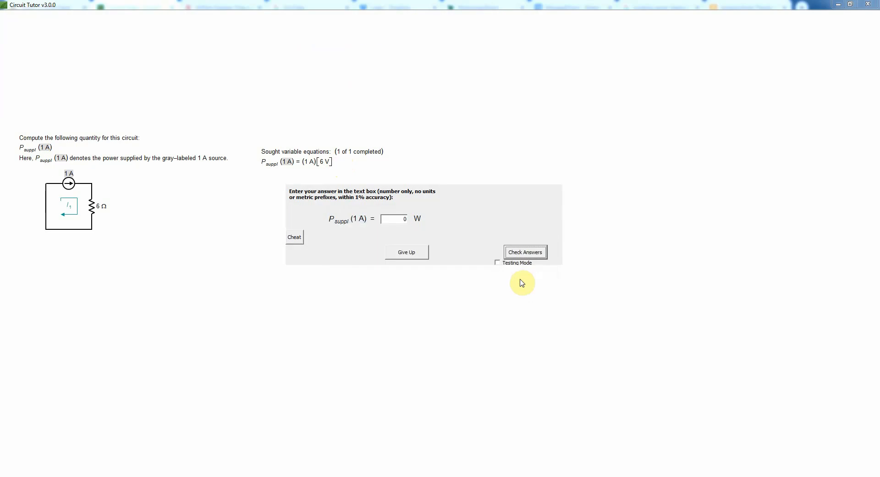
{"action": "left_click", "coordinate": [299, 238]}
{"action": "left_click", "coordinate": [523, 255]}
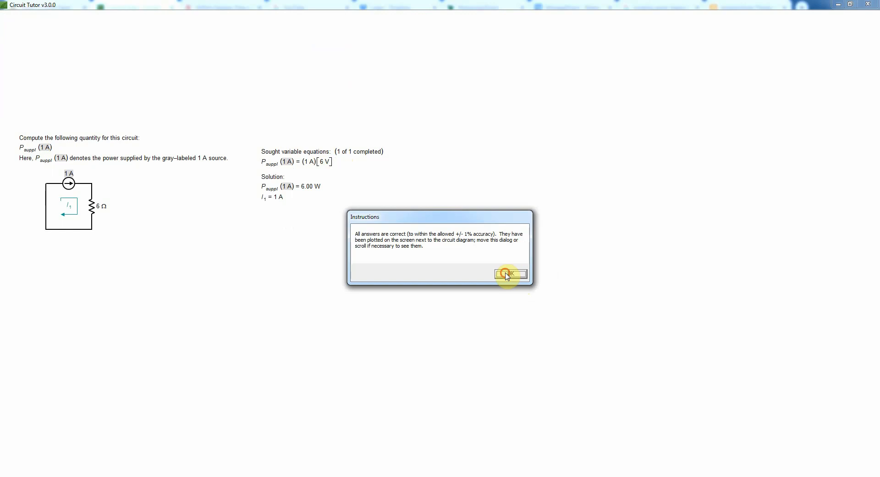
Step: Dismiss the answer feedback, and view and close the detailed explanation of the power supplied by the 1 A source
{"action": "left_click", "coordinate": [509, 274]}
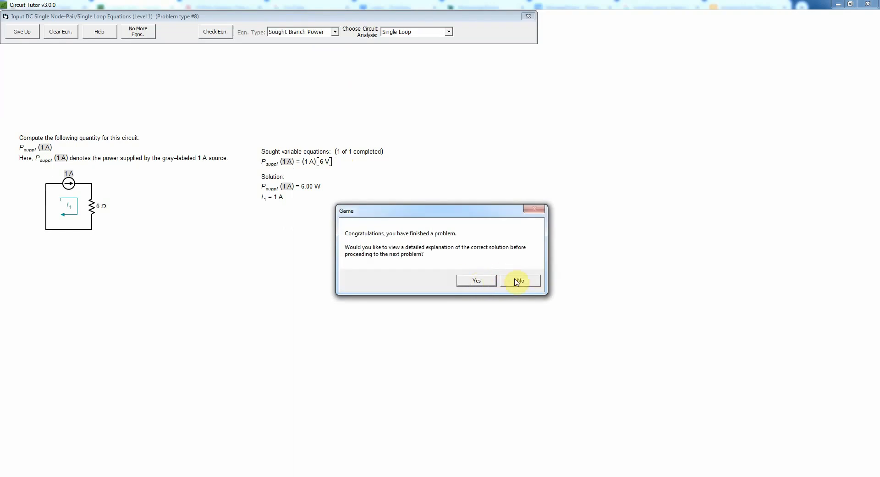
{"action": "left_click", "coordinate": [488, 280]}
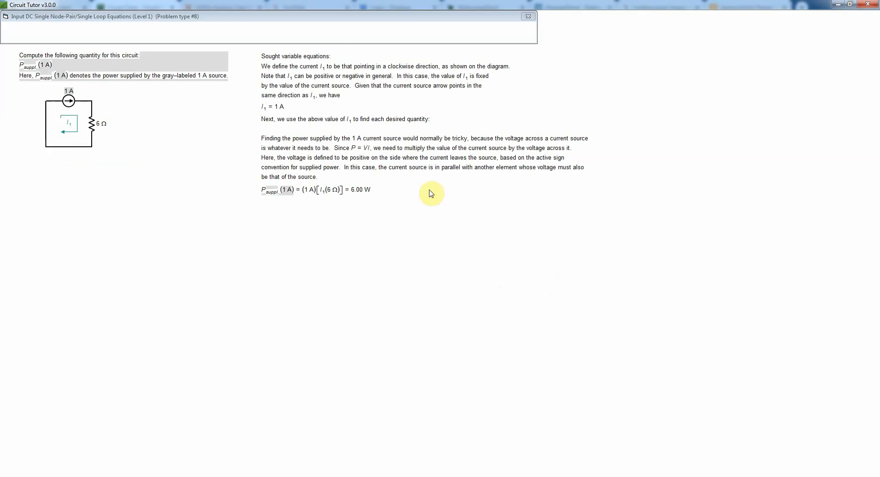
{"action": "left_click", "coordinate": [439, 33]}
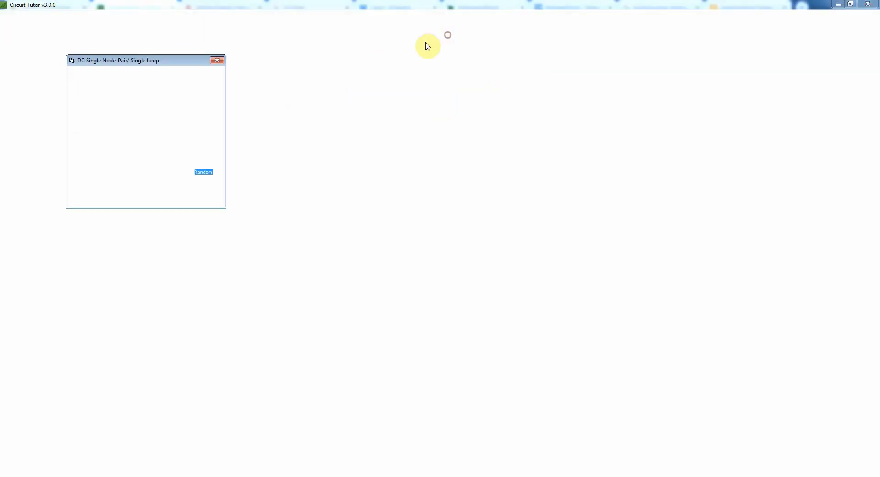